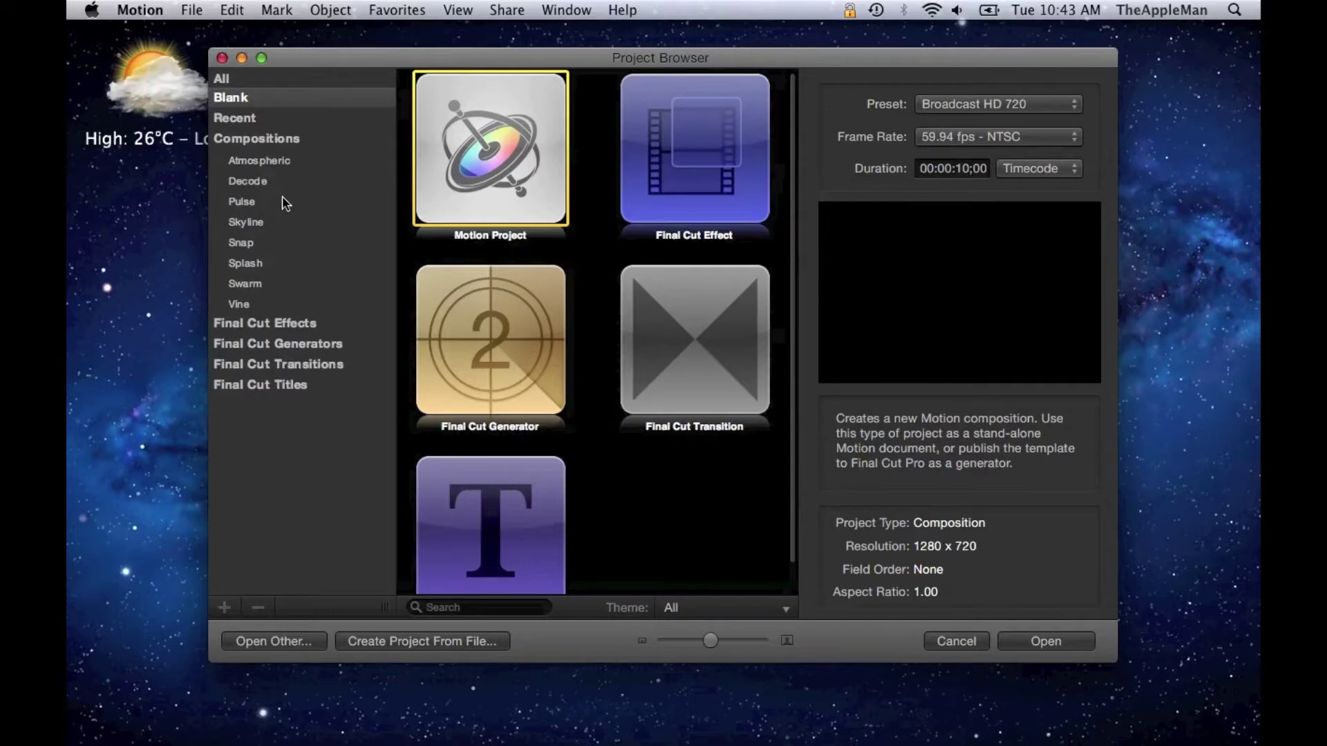
# Browse the Decode compositions and open a copy of the Decode-Open title template
pyautogui.click(98, 11)
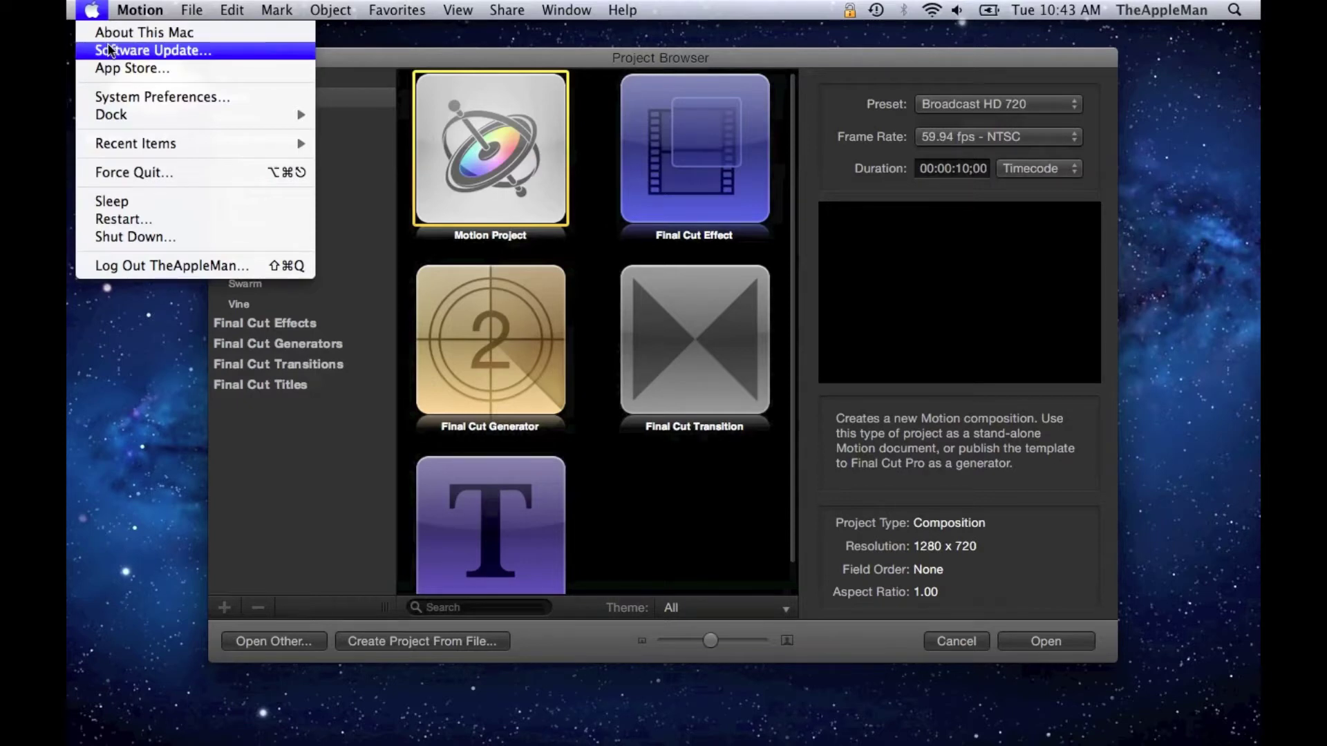
pyautogui.click(99, 10)
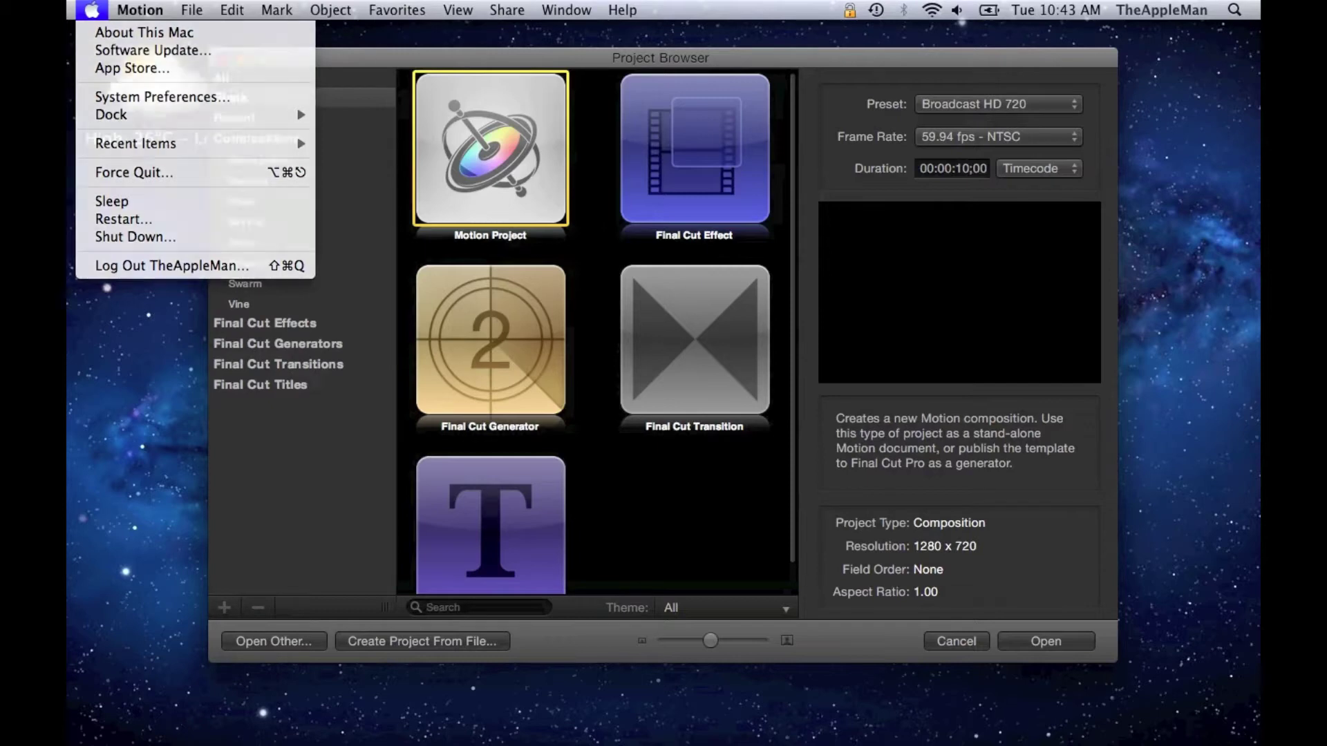
pyautogui.click(256, 183)
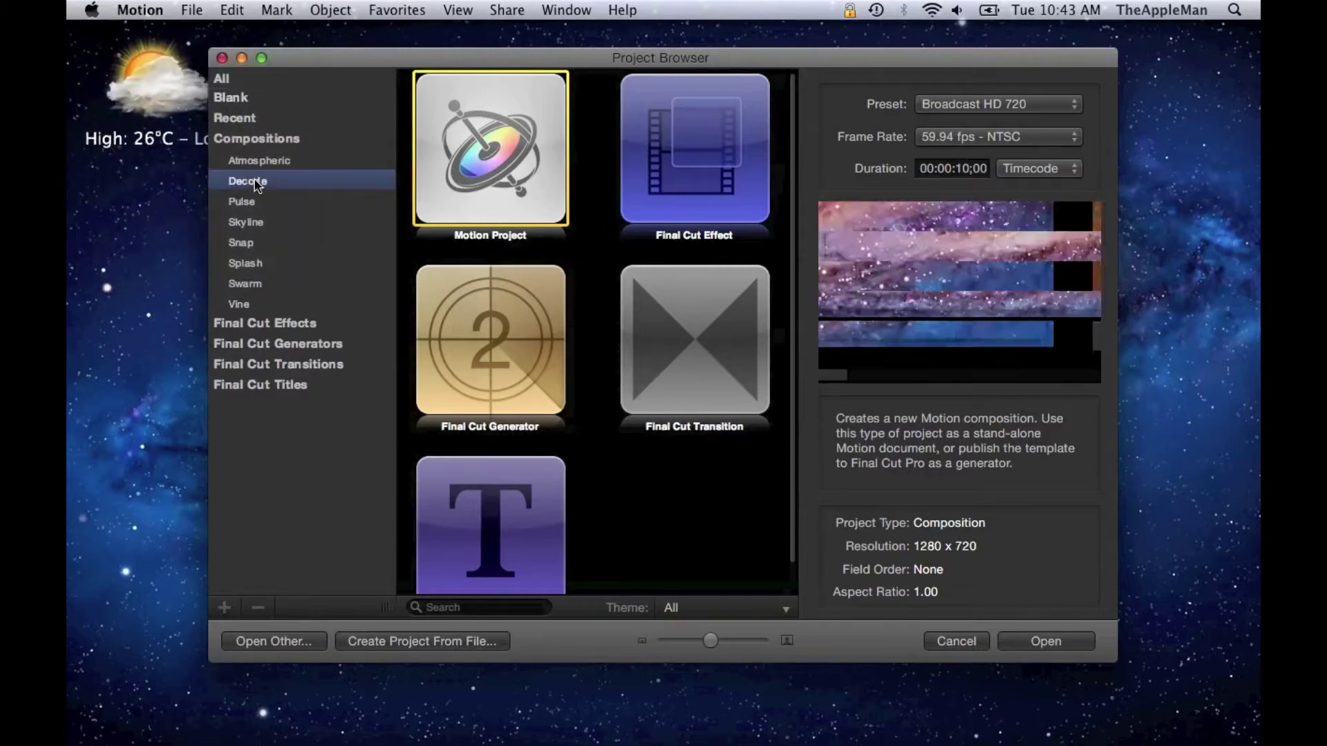
pyautogui.click(512, 176)
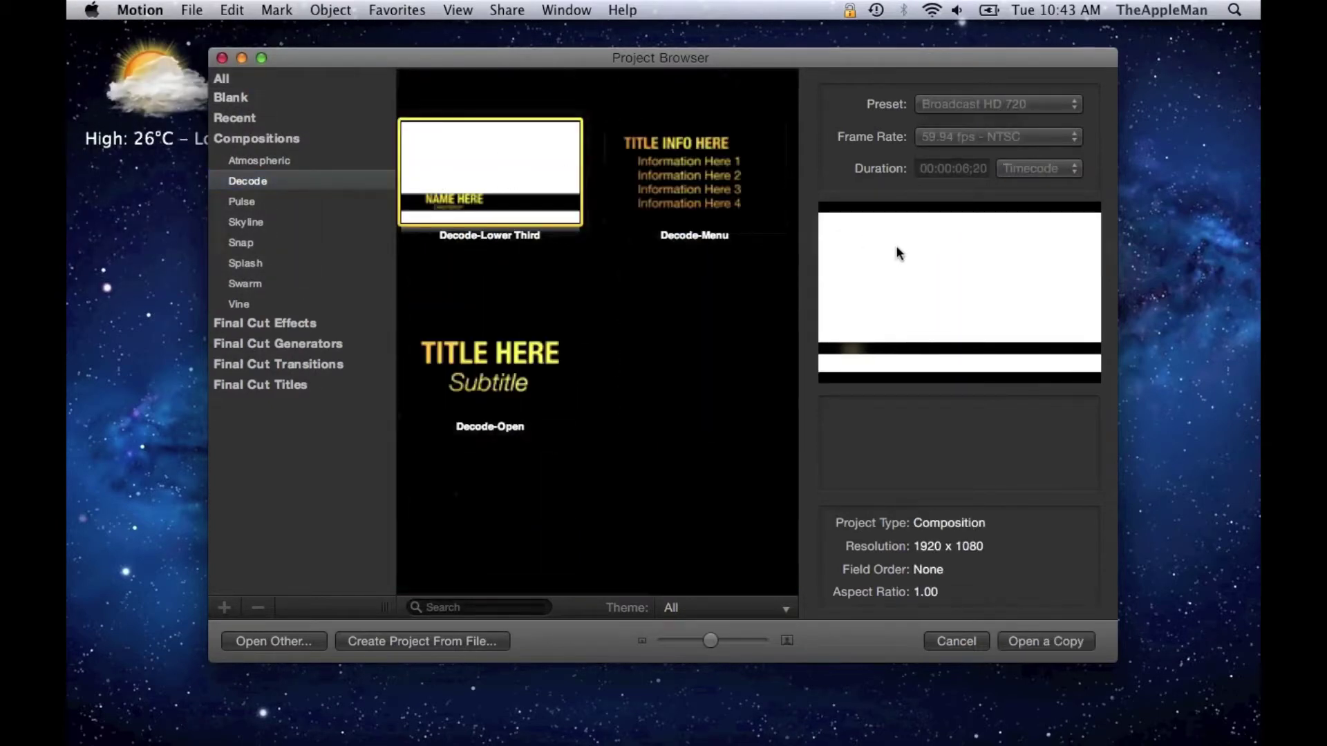
pyautogui.click(663, 190)
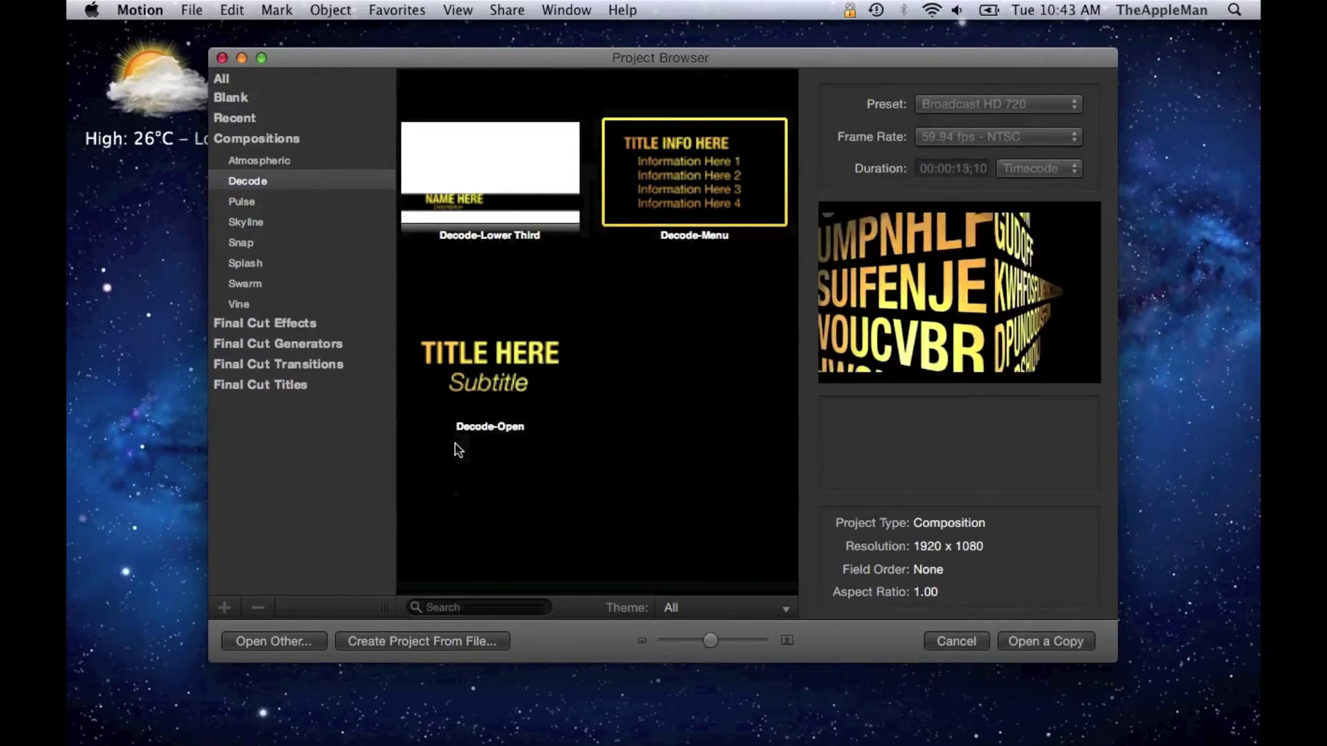
pyautogui.click(456, 394)
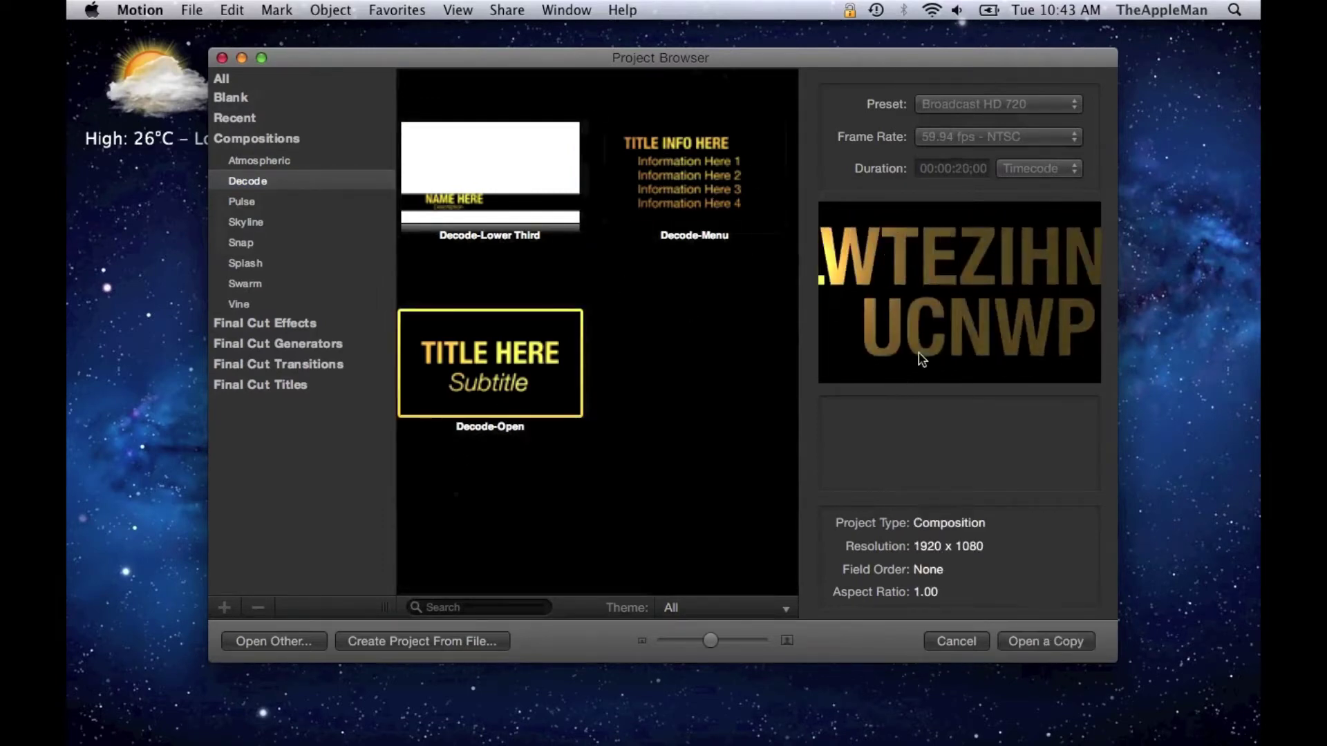
pyautogui.click(1037, 641)
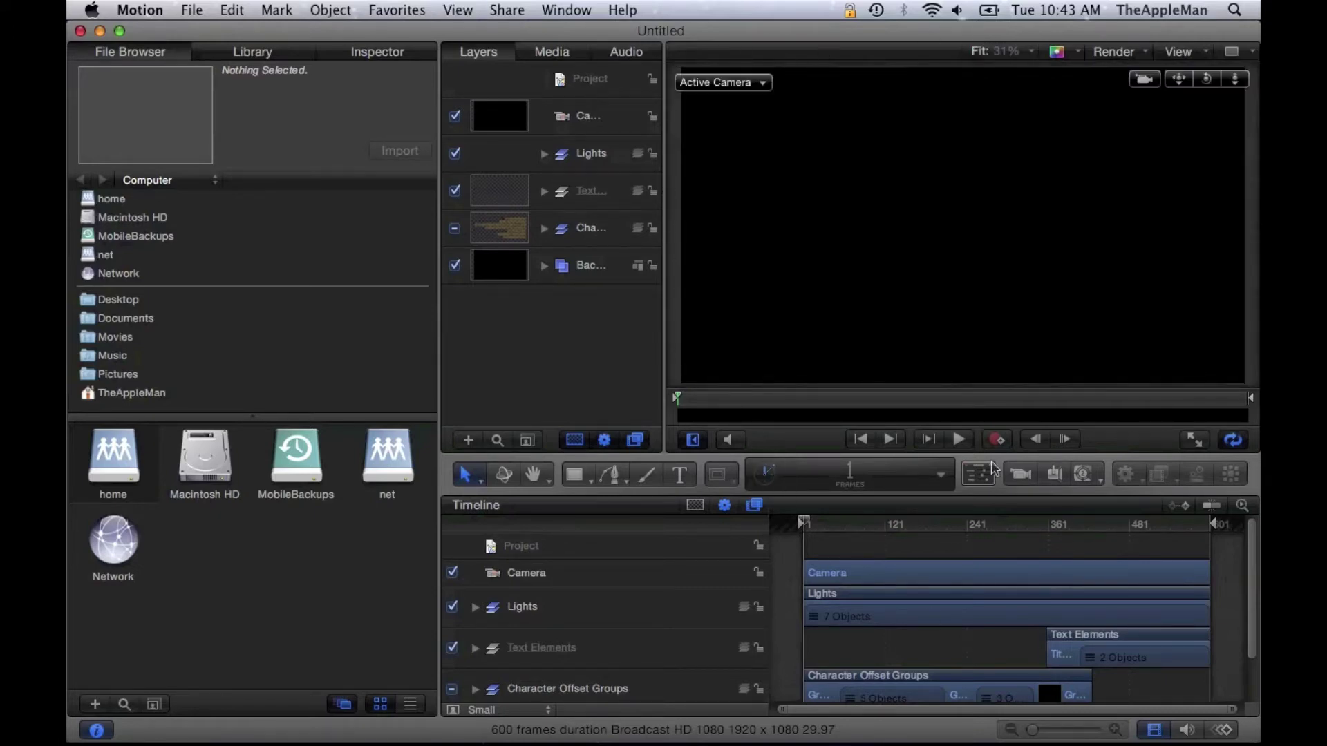
# Expand Text Elements, move the playhead to the title, and bring up the Title Here layer's text settings
pyautogui.click(475, 649)
pyautogui.scroll(-3, 555, 654)
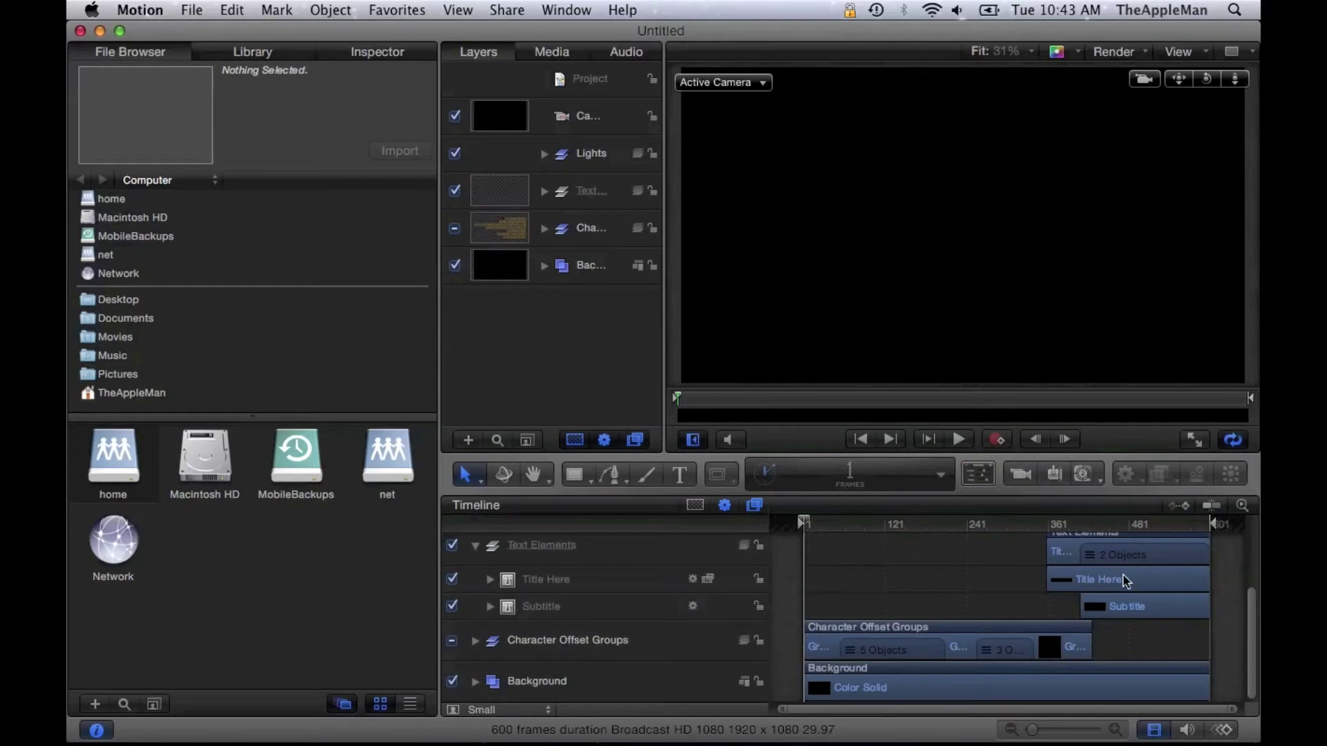
pyautogui.moveTo(824, 525); pyautogui.dragTo(1097, 524)
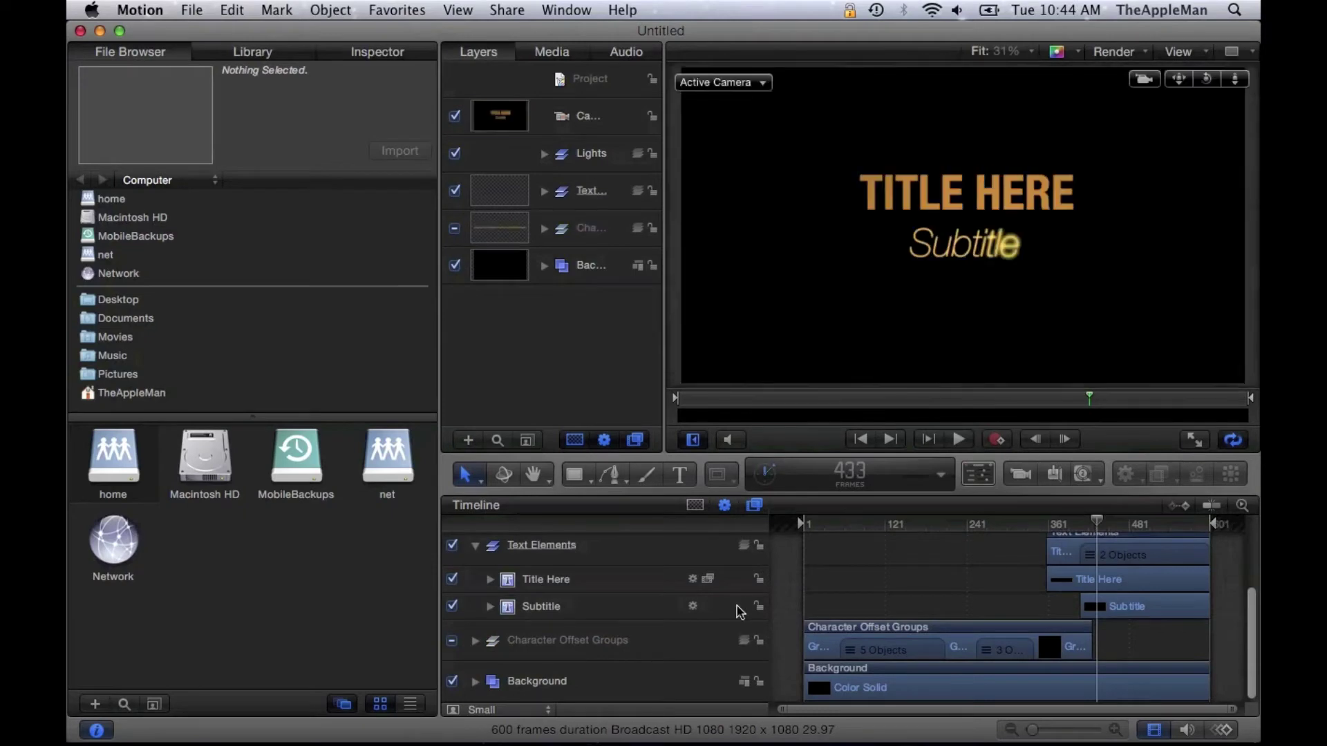
pyautogui.click(1123, 588)
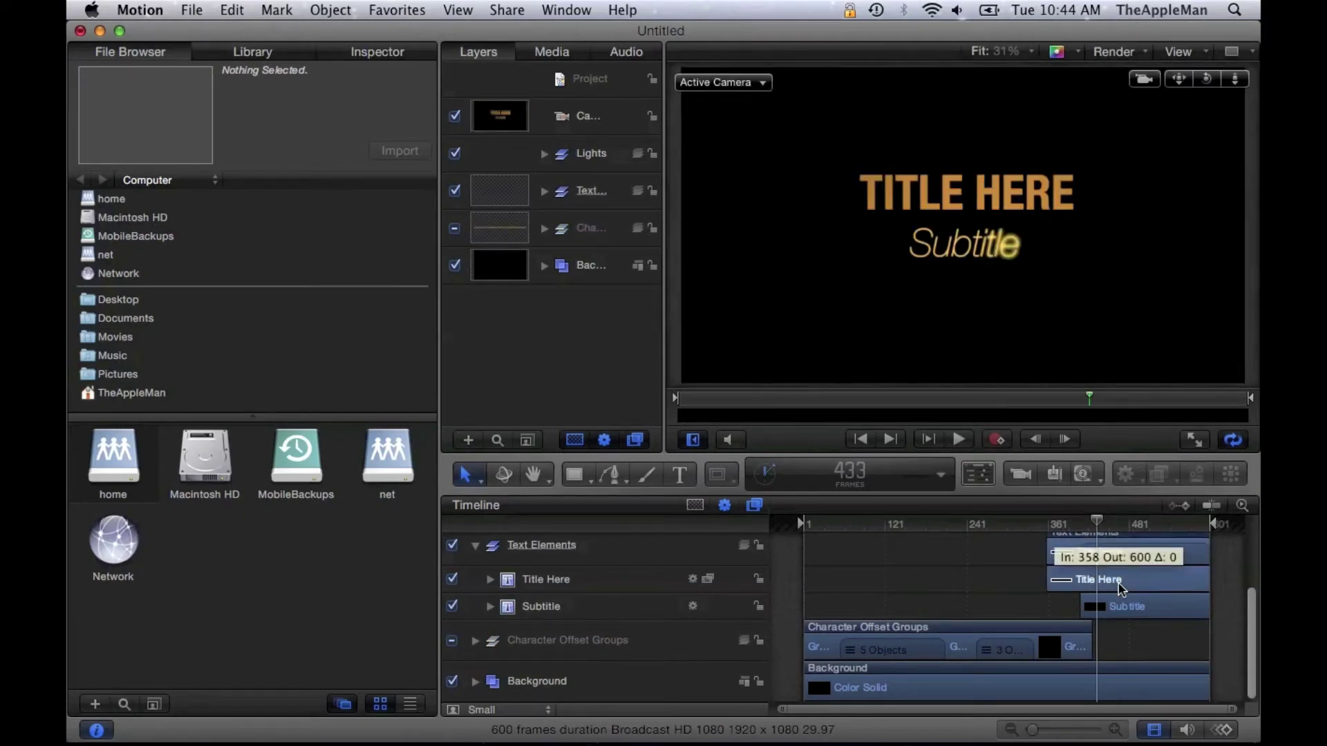
pyautogui.click(992, 198)
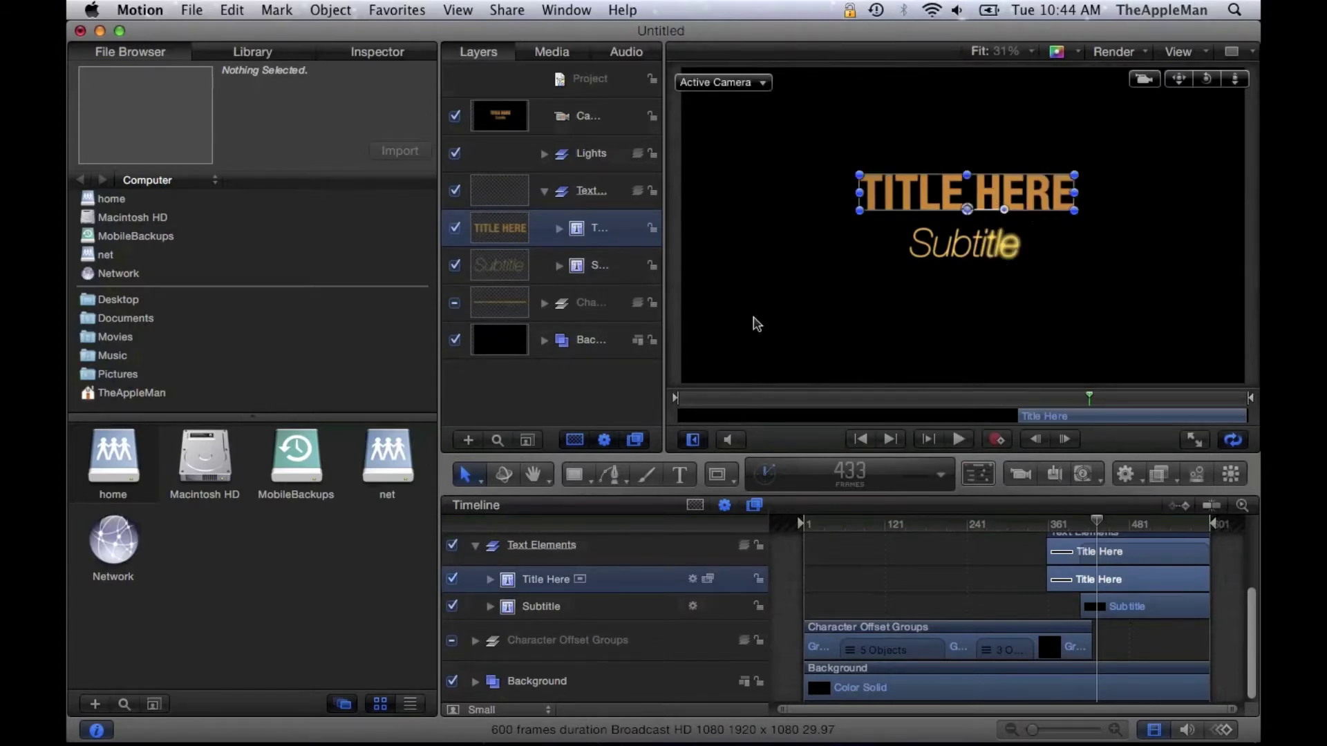
pyautogui.click(373, 59)
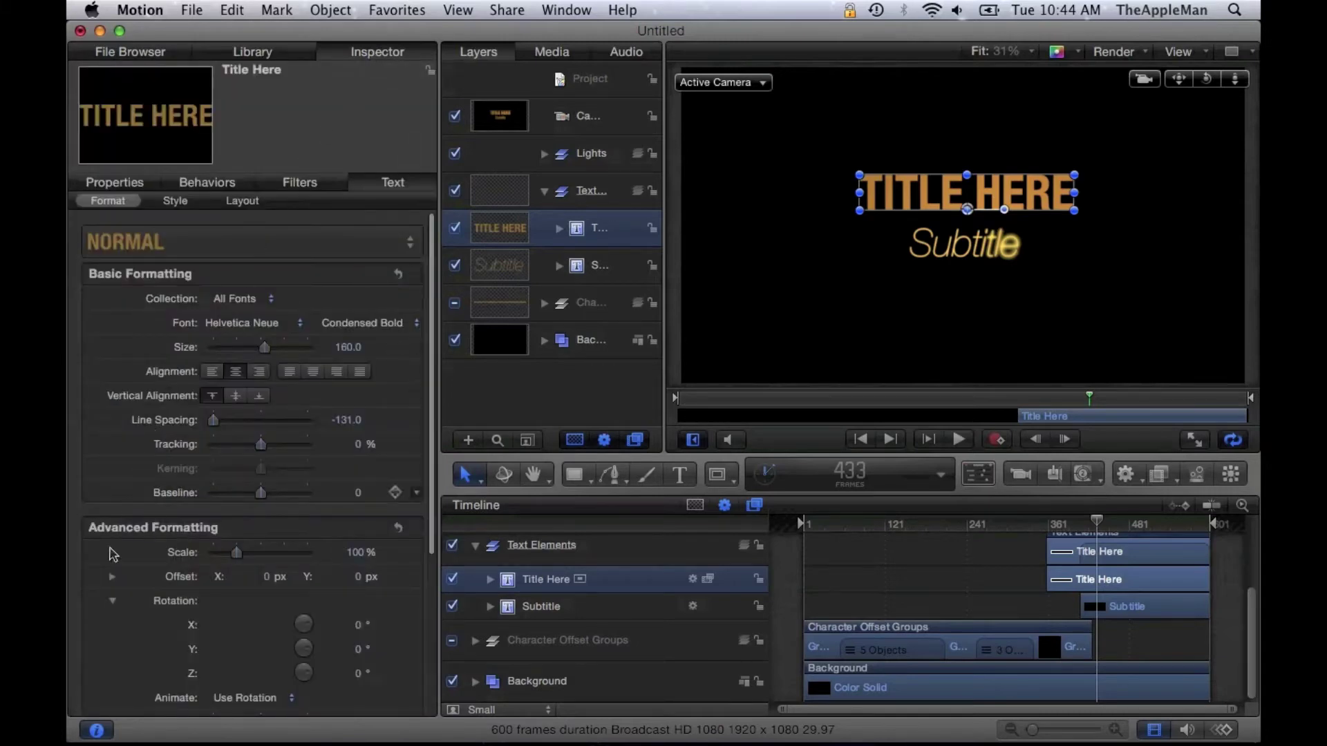
# Replace the 'Title Here' text with 'AppleNews' in the Inspector's Text field
pyautogui.scroll(-5, 109, 565)
pyautogui.scroll(-2, 108, 565)
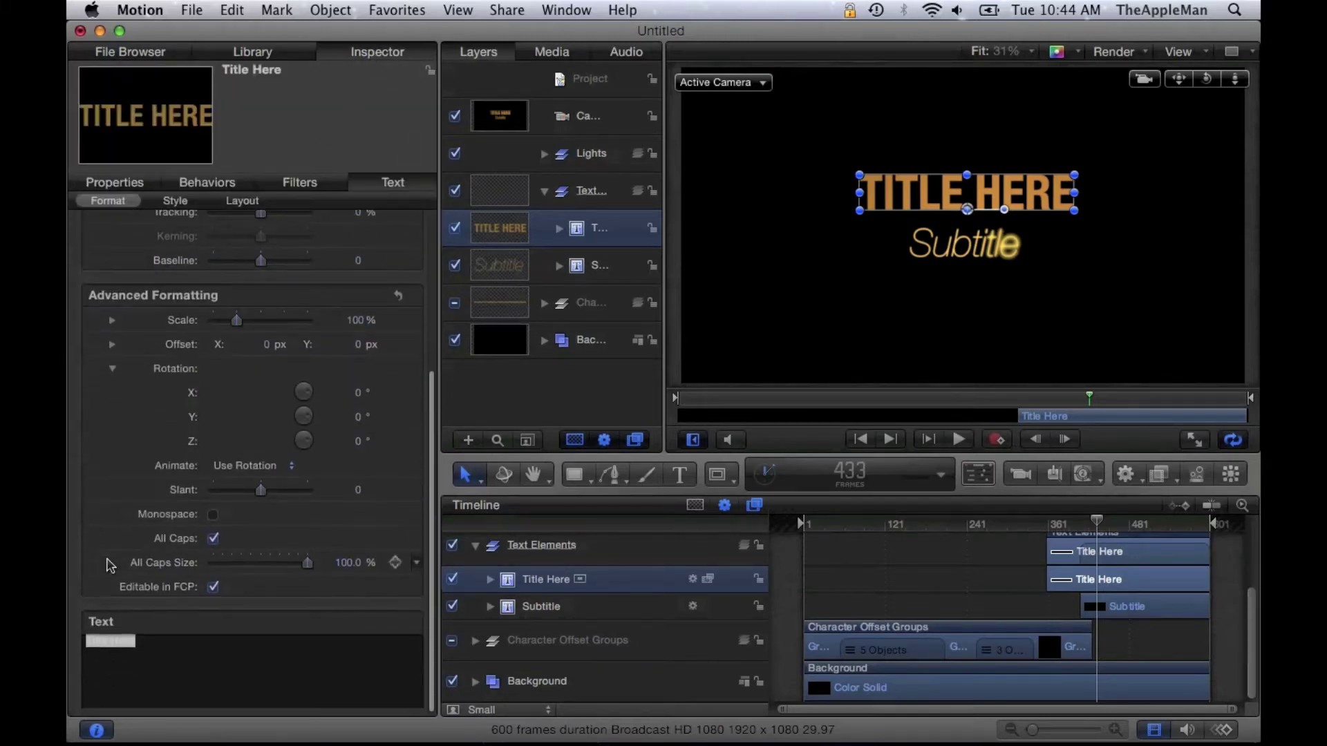
pyautogui.doubleClick(113, 641)
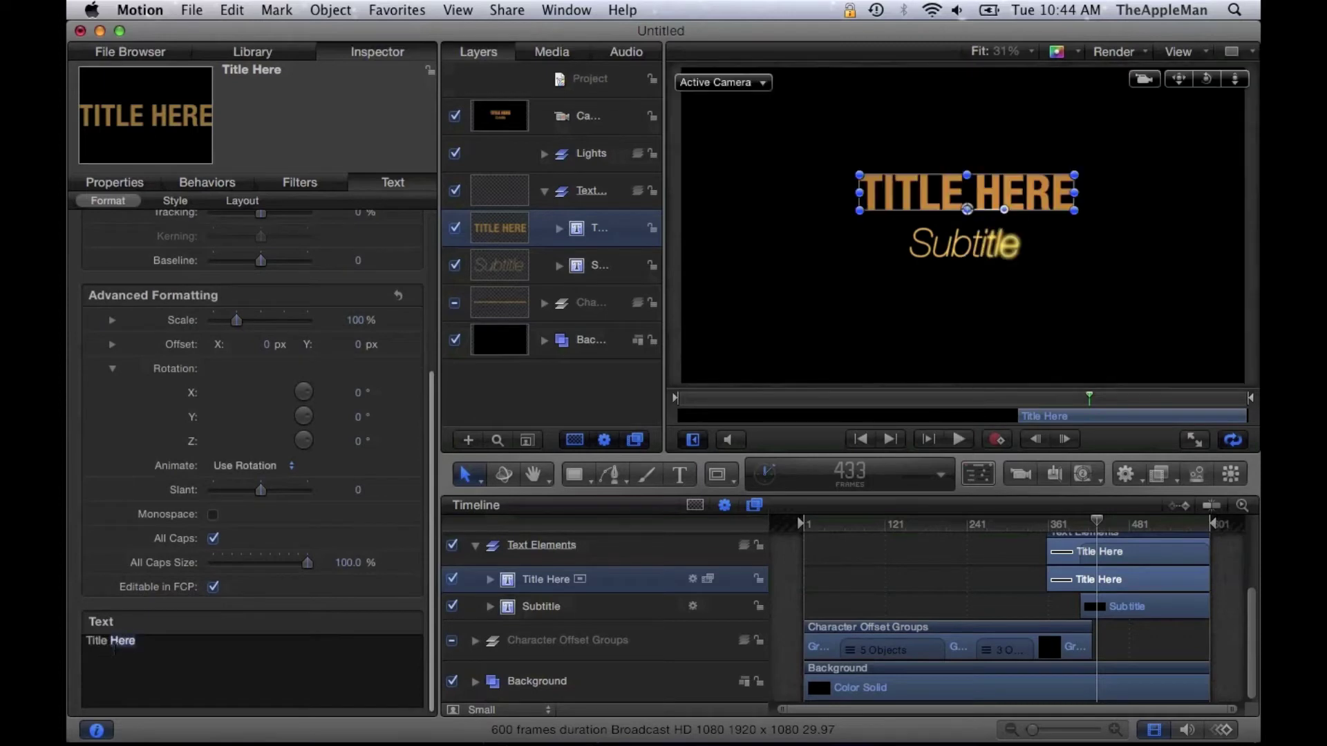
pyautogui.tripleClick(113, 641)
pyautogui.write('Ap')
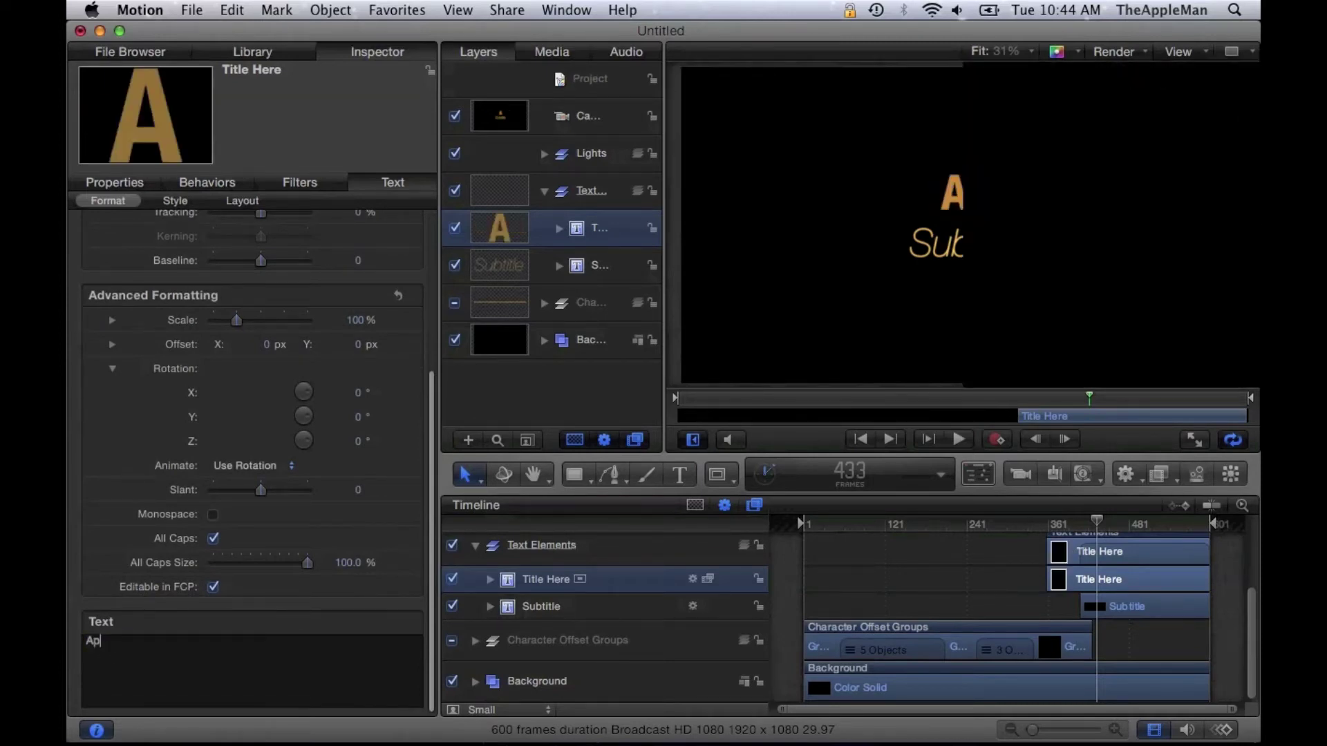
pyautogui.write('pleN')
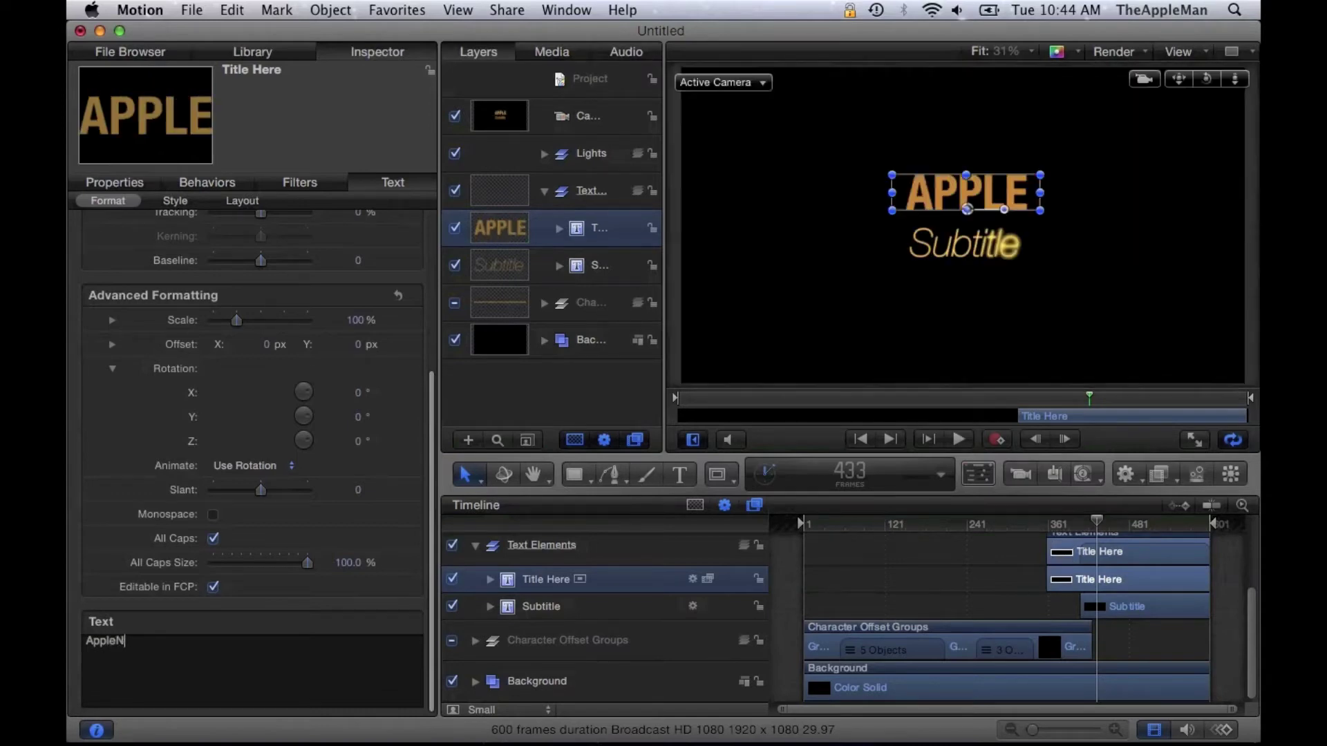
pyautogui.write('ews')
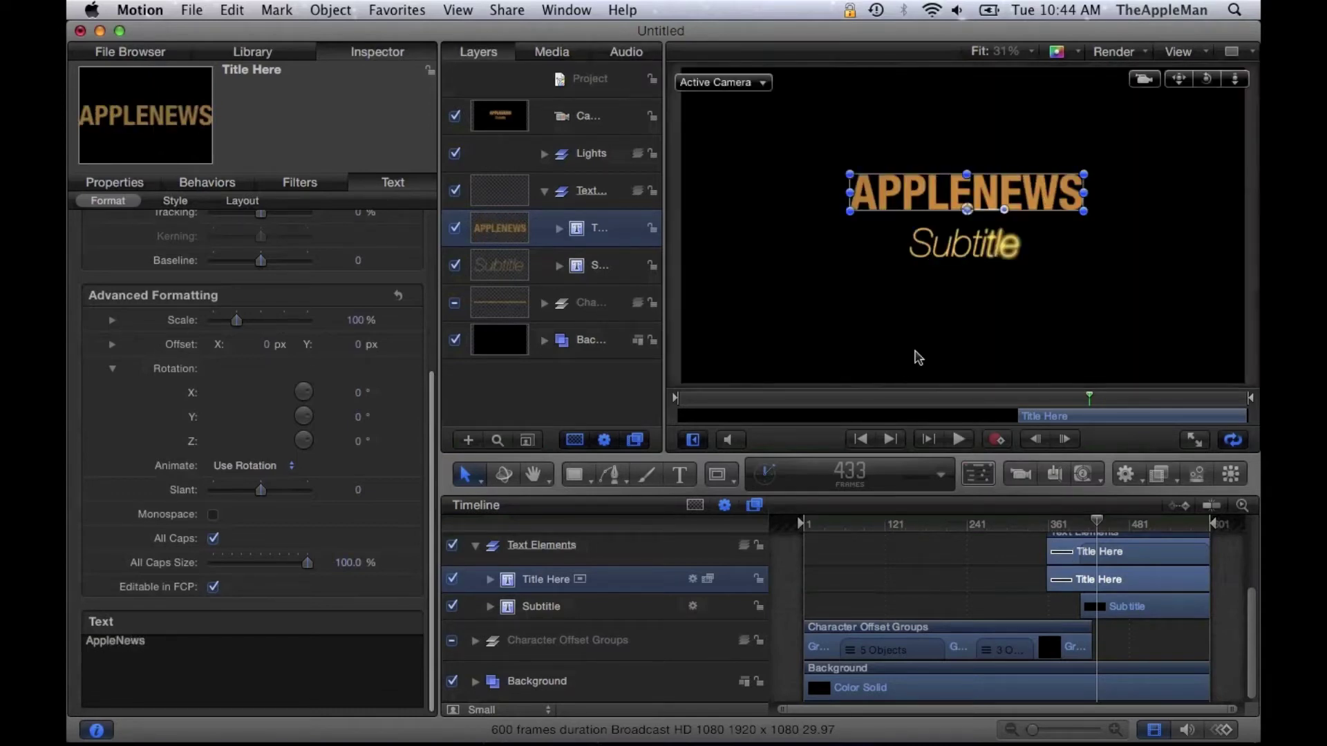
pyautogui.click(1129, 610)
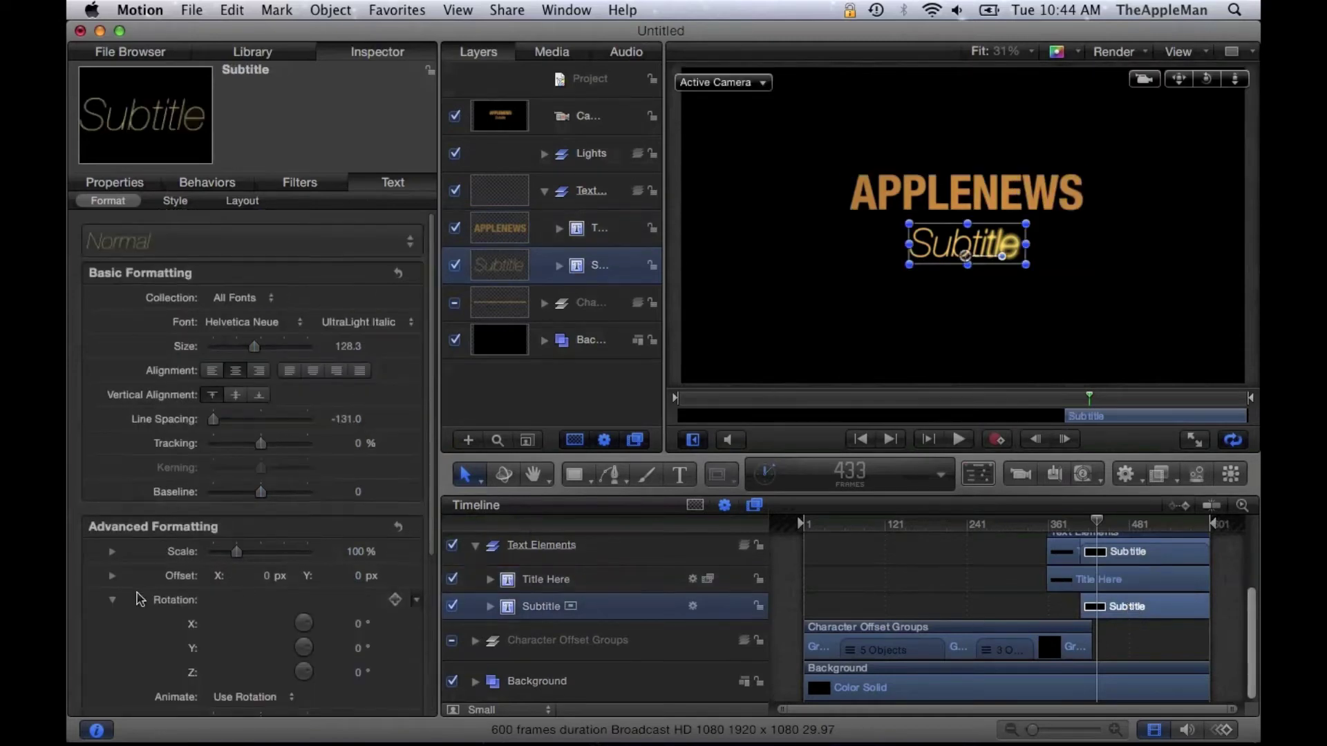
# Replace the word 'Subtitle' with 'By' followed by the author's name
pyautogui.scroll(-5, 138, 600)
pyautogui.doubleClick(121, 663)
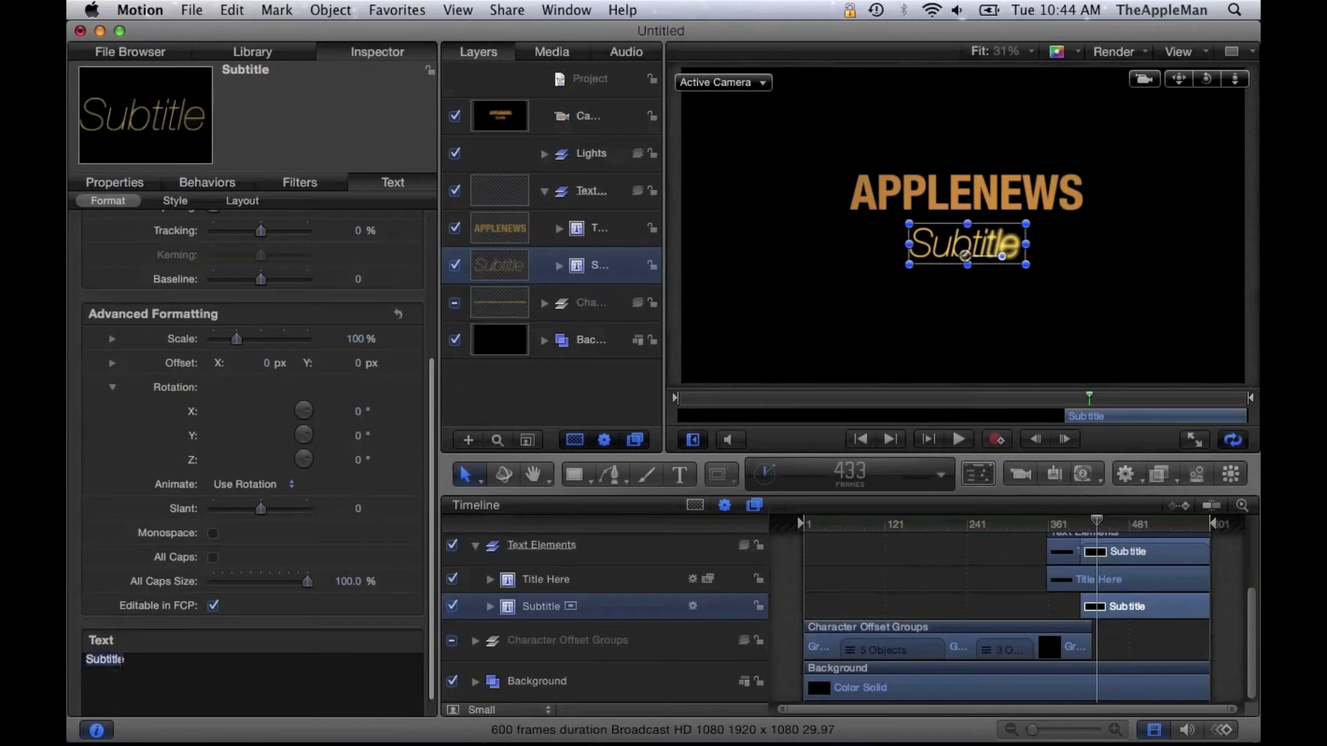
pyautogui.write('By')
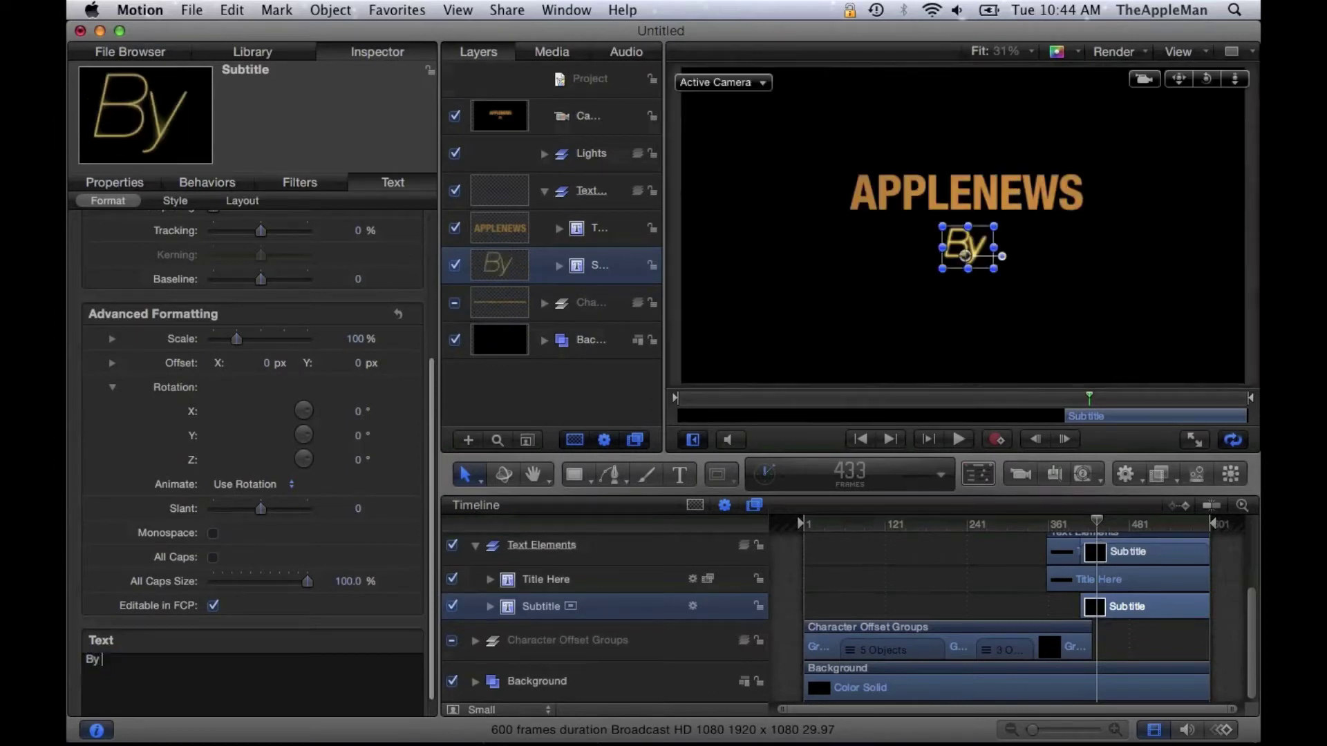
pyautogui.write(' The')
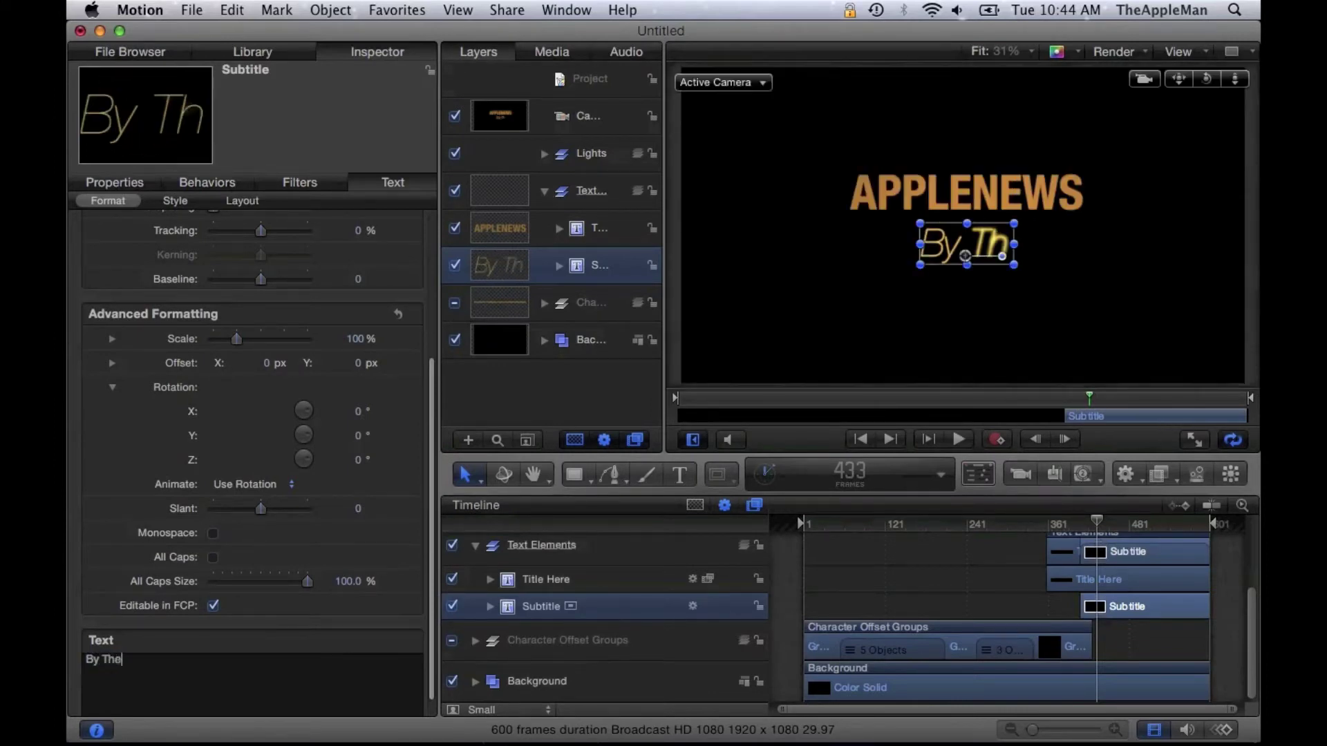
pyautogui.write('Appl')
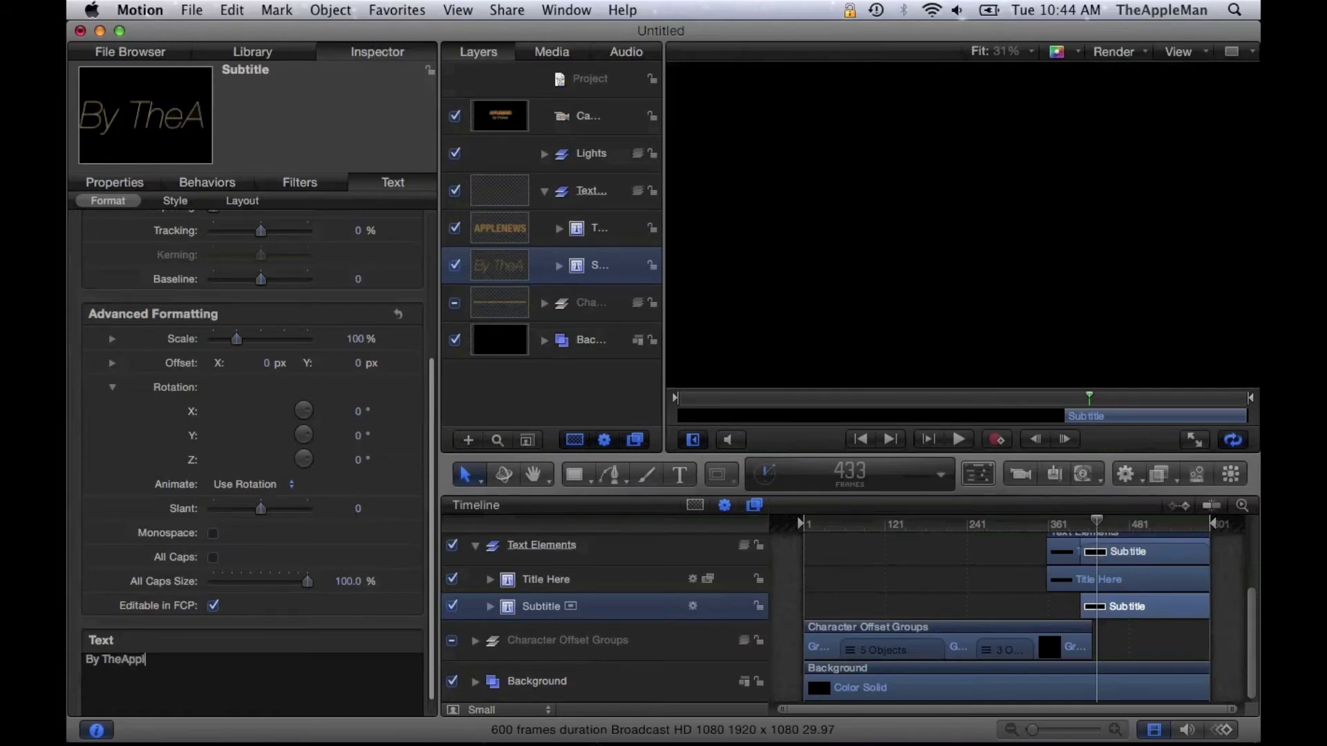
pyautogui.write('eM')
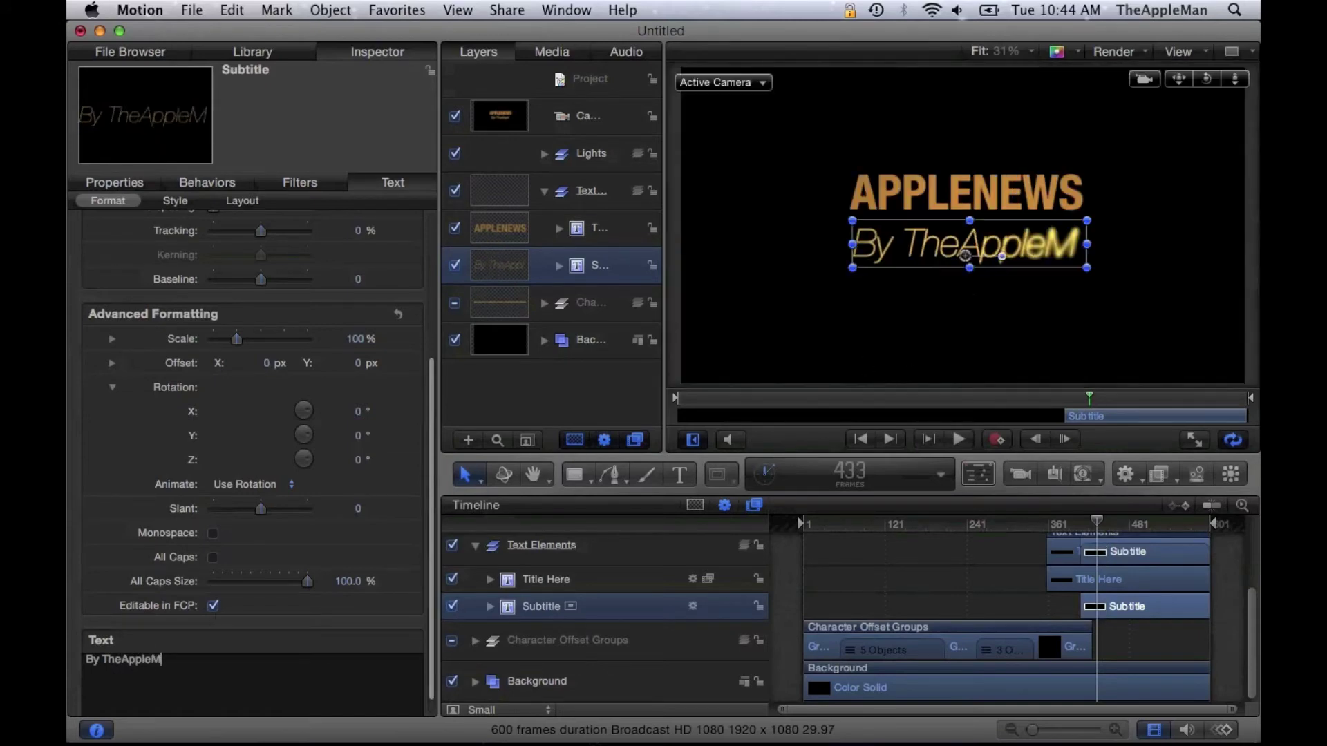
pyautogui.write('an')
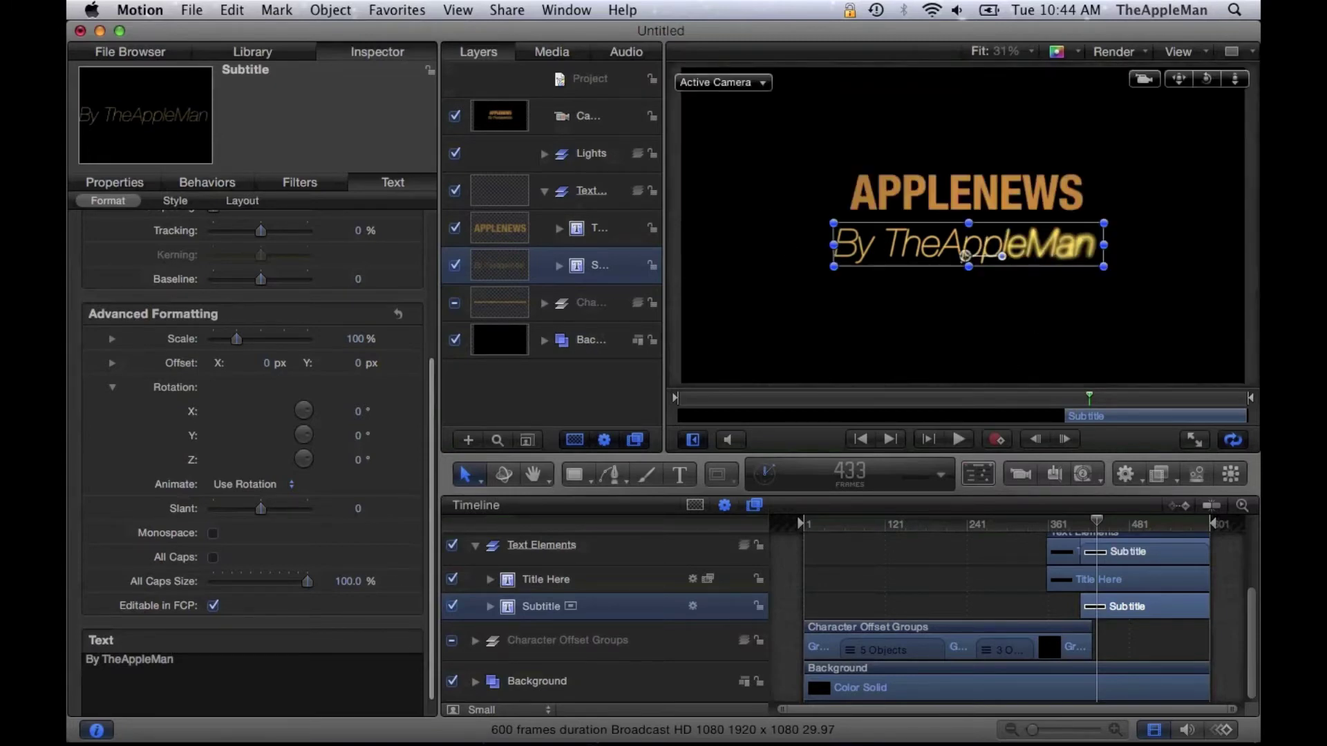
# Set up Export Movie as H.264 with Video and Audio, opening in QuickTime Player afterwards
pyautogui.click(518, 14)
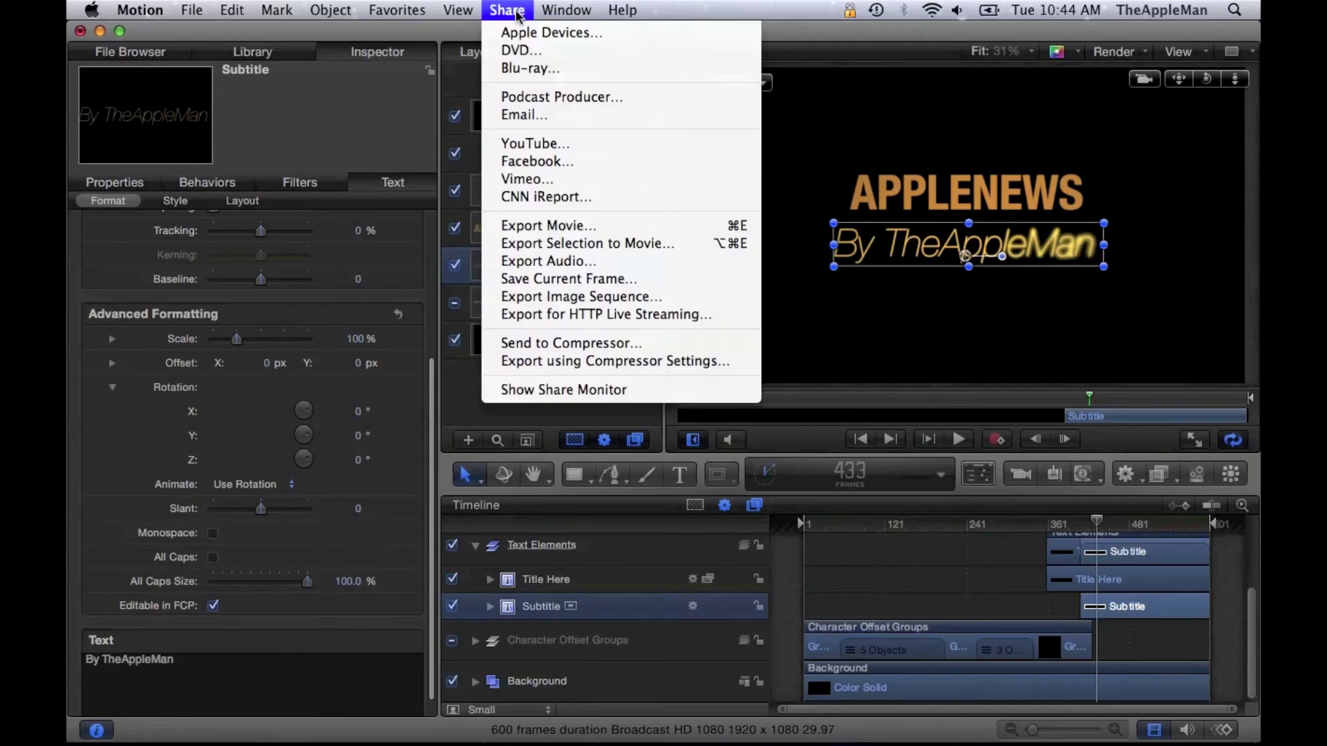
pyautogui.click(541, 229)
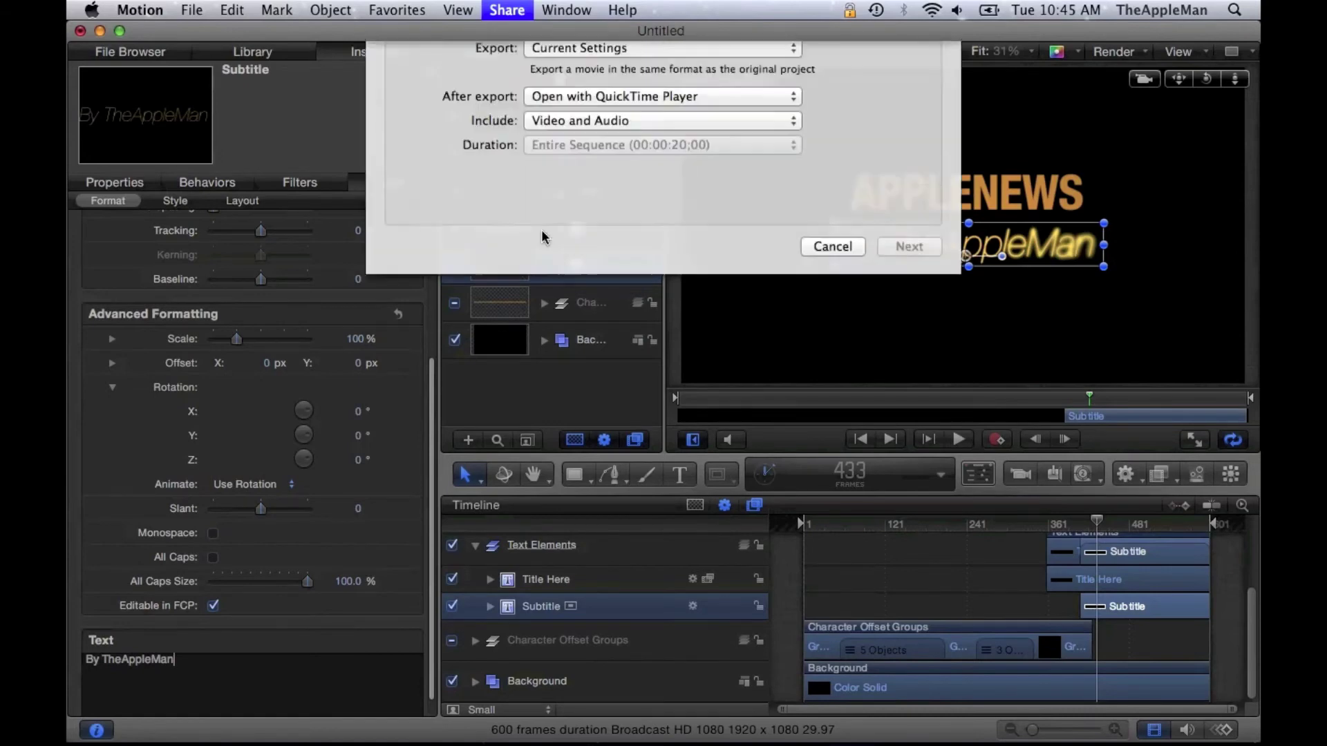
pyautogui.click(556, 319)
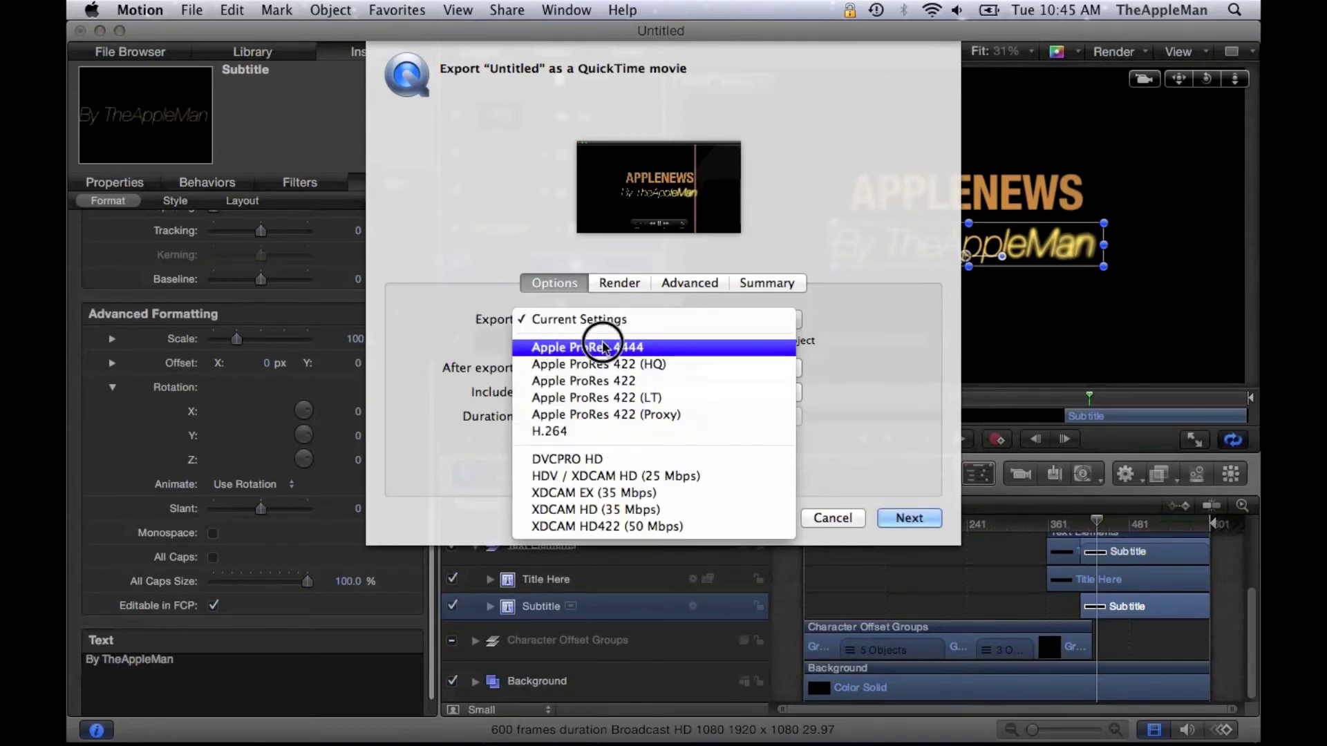
pyautogui.click(563, 432)
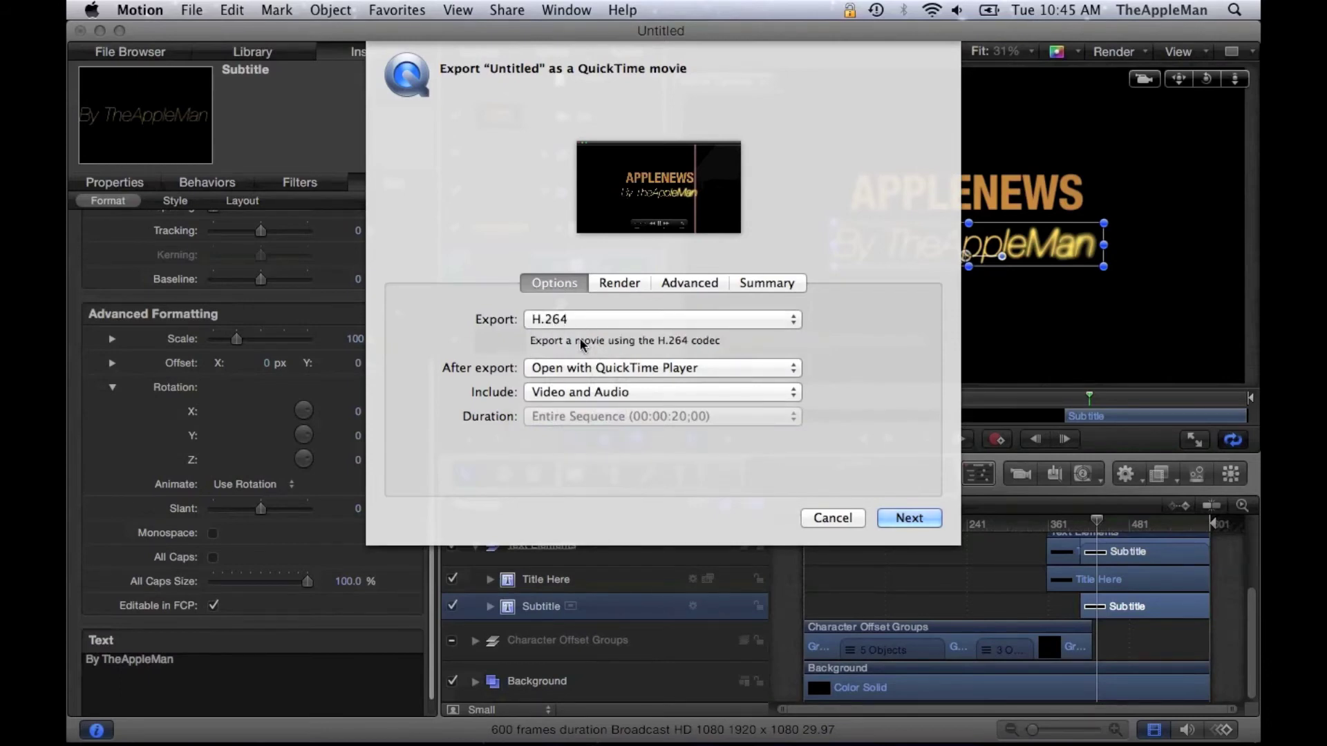
pyautogui.click(598, 373)
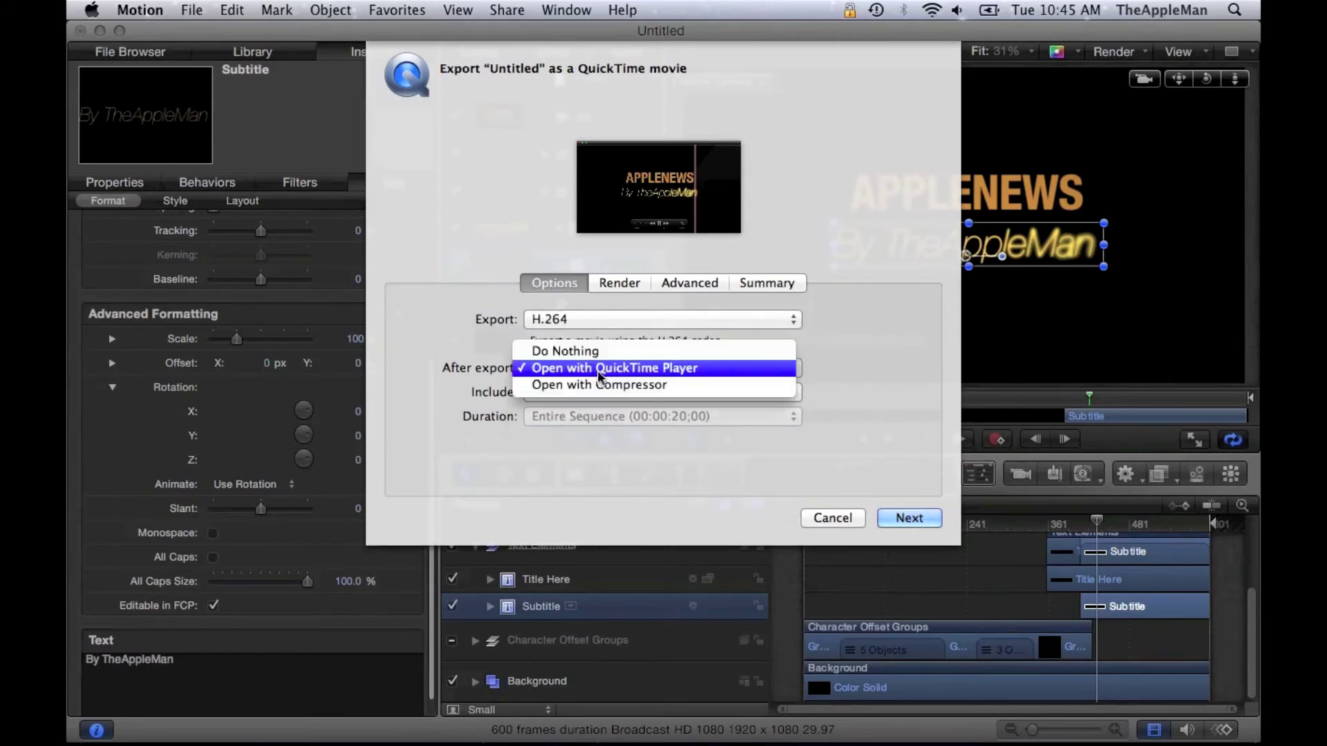
pyautogui.click(641, 367)
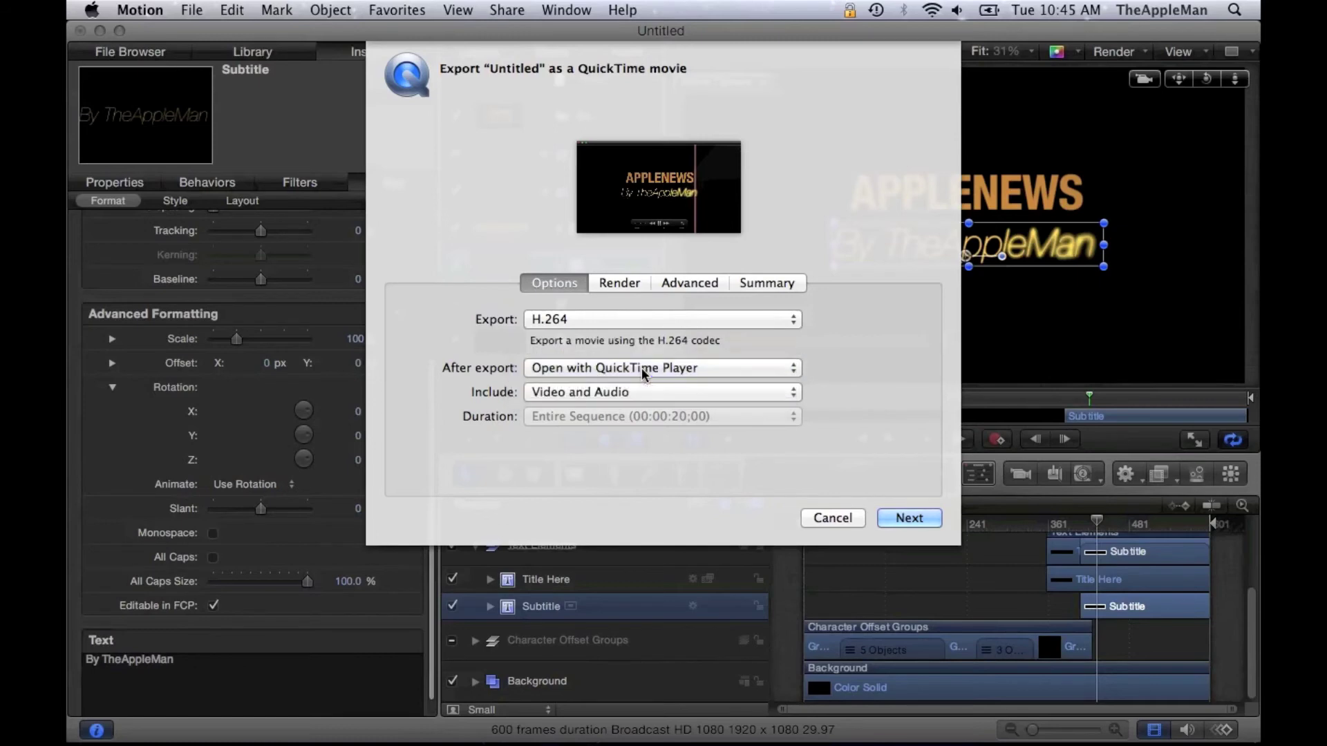
pyautogui.click(552, 393)
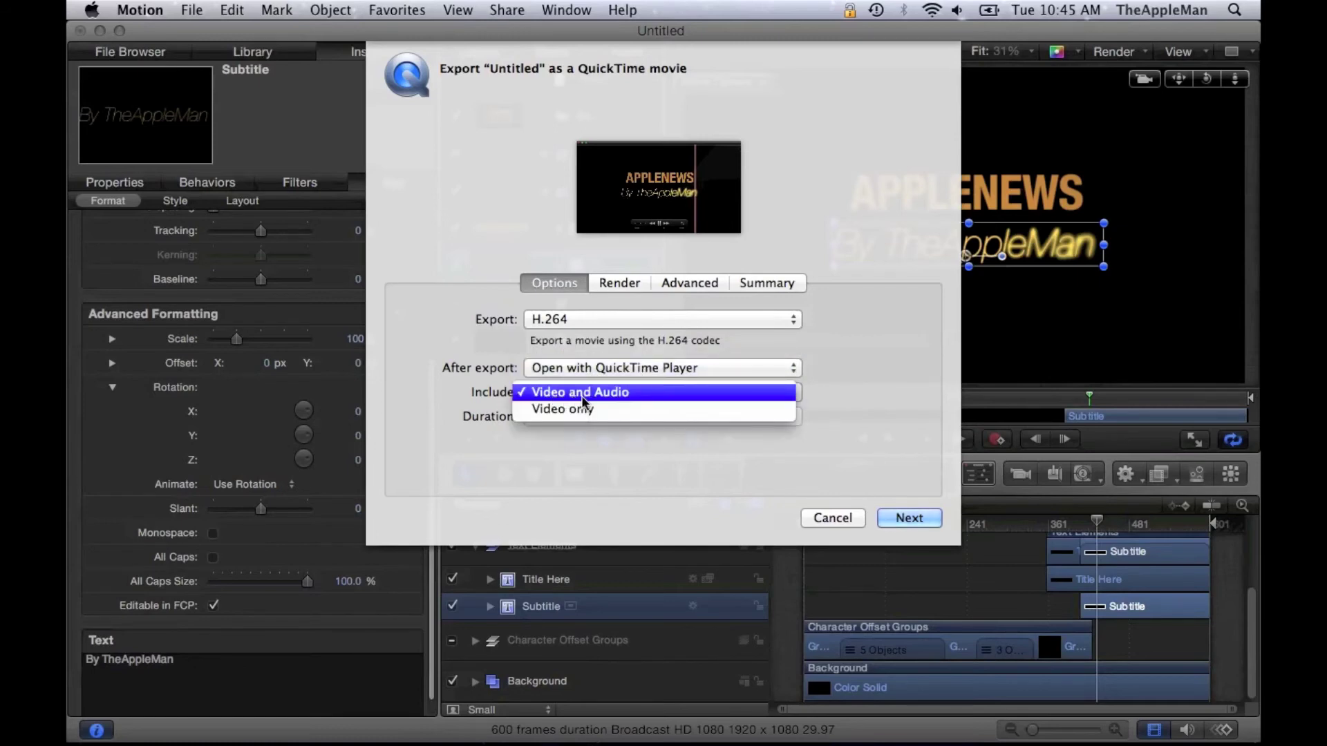
pyautogui.click(582, 394)
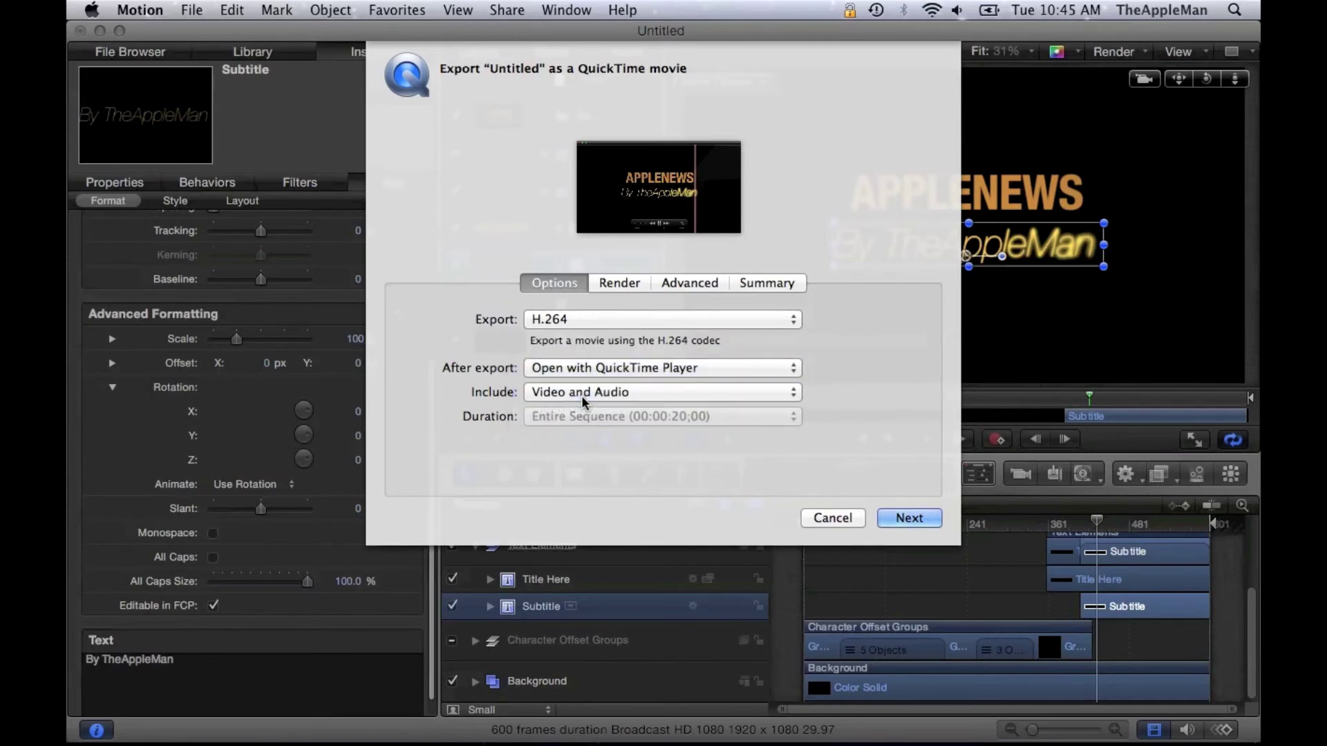
# Save the exported movie as 'Intro' on the Desktop
pyautogui.click(927, 516)
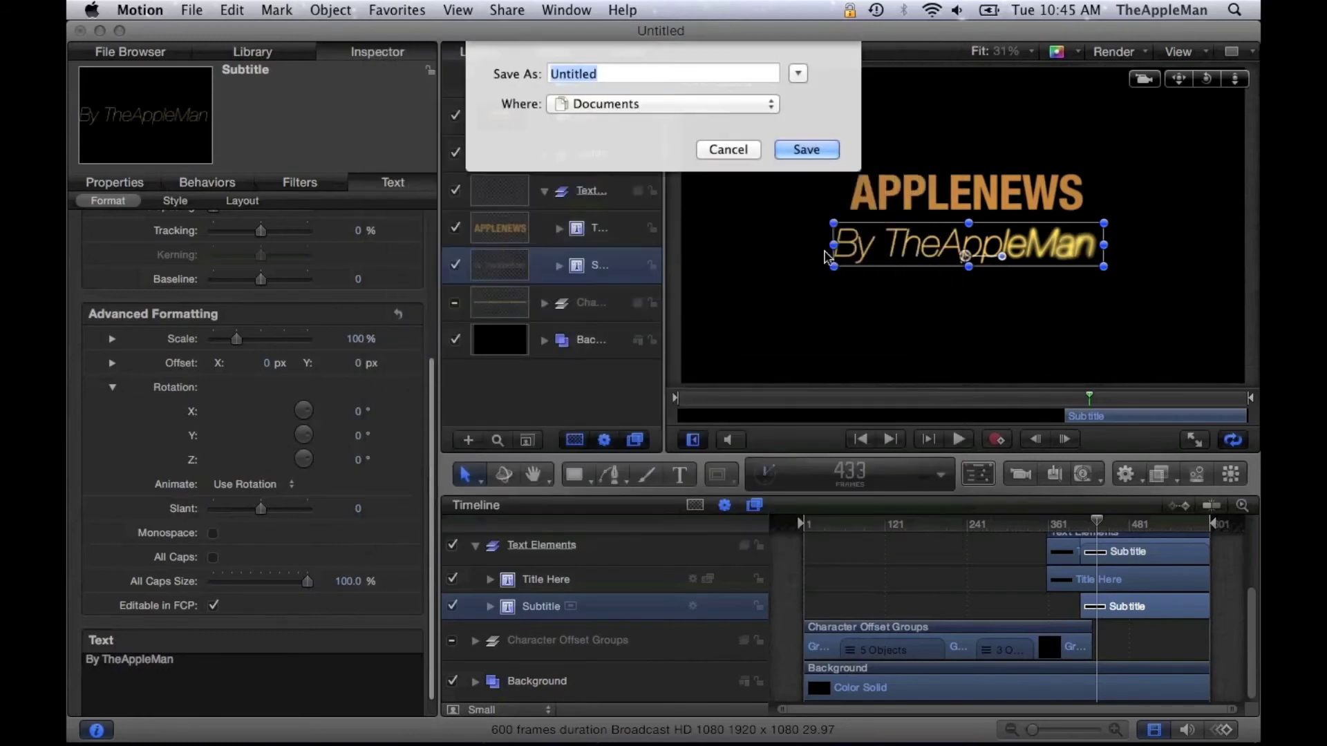
pyautogui.click(643, 105)
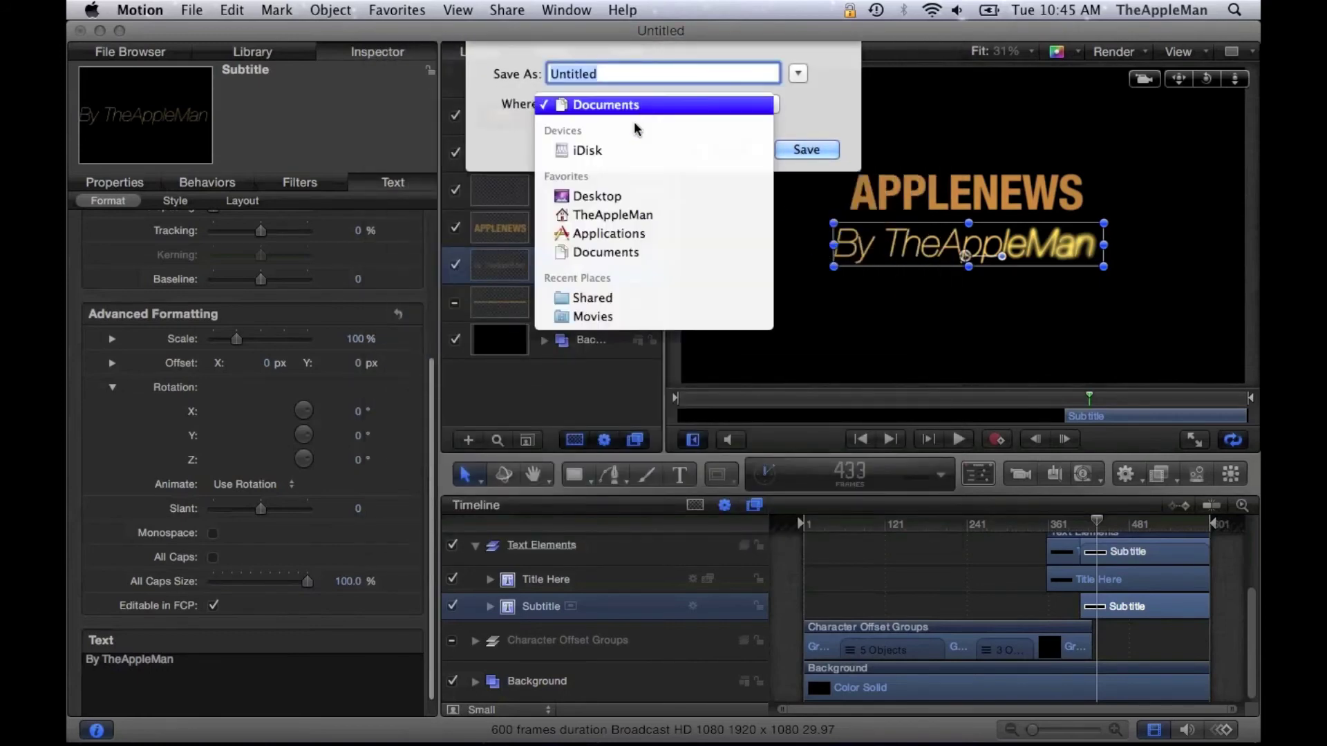
pyautogui.click(610, 196)
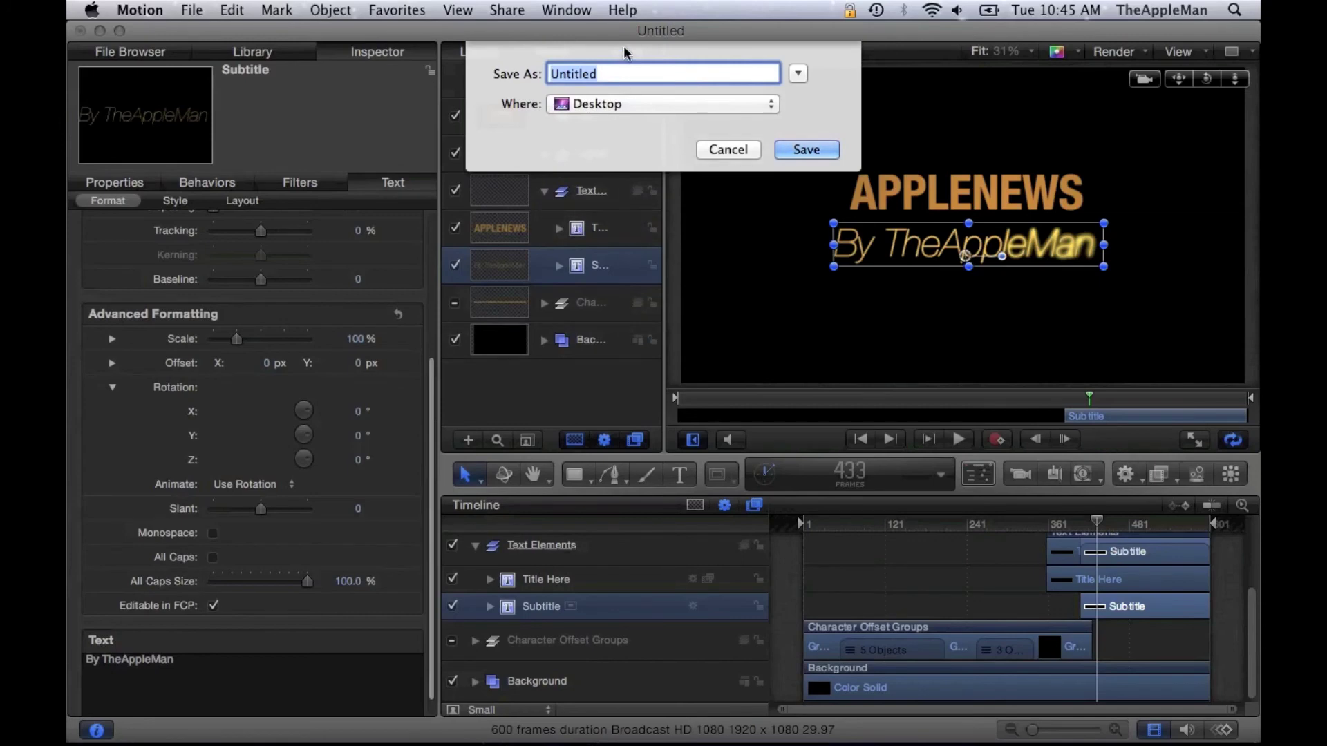
pyautogui.write('Intro')
pyautogui.press('Return')
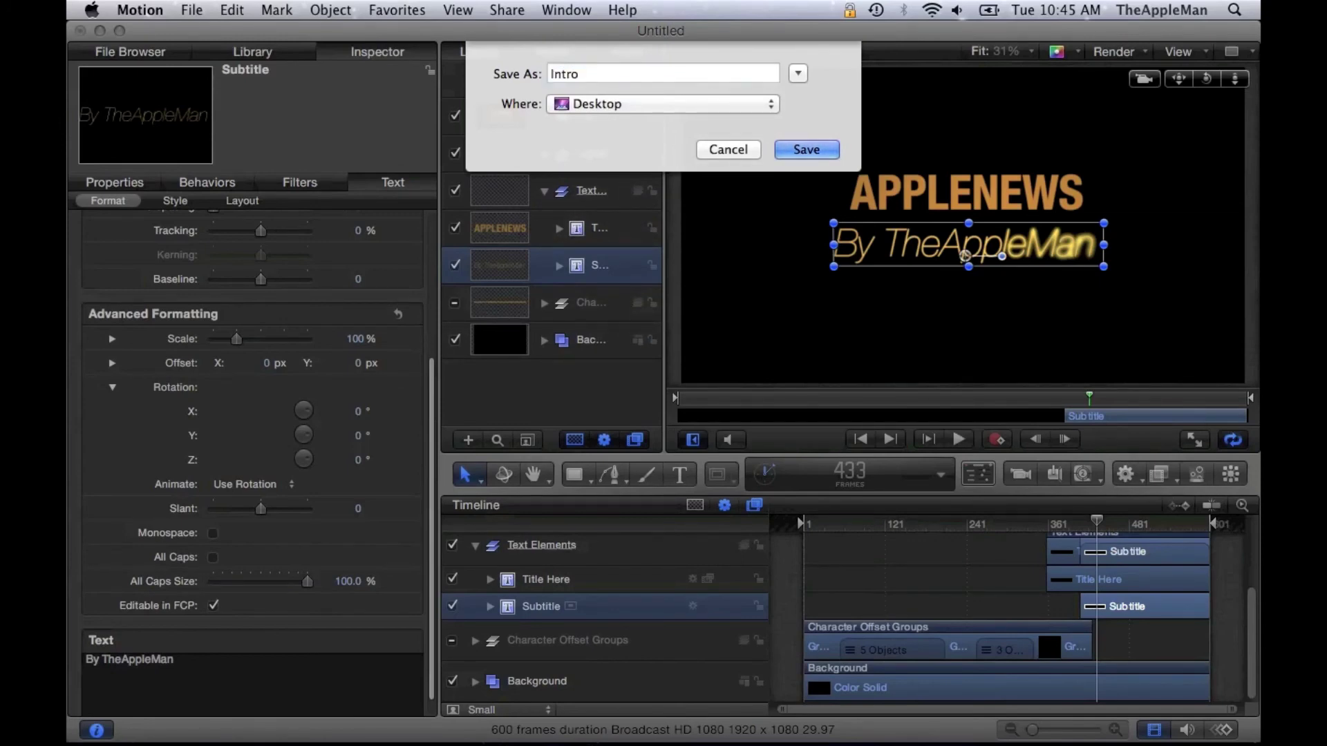